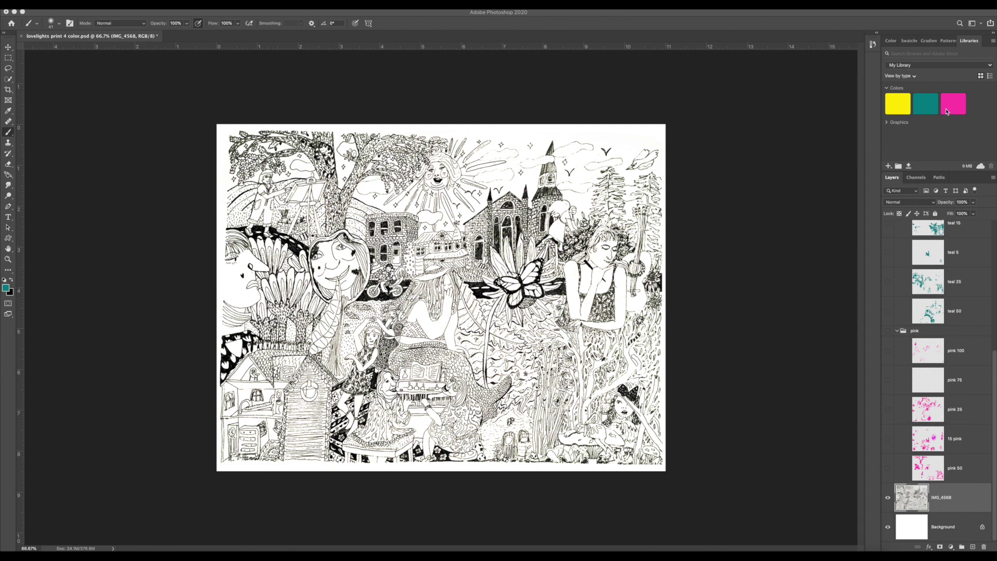
Turn on the yellow ink group so it shows over the black line drawing
{"action": "scroll", "coordinate": [941, 300], "scroll_direction": "up", "scroll_amount": 5}
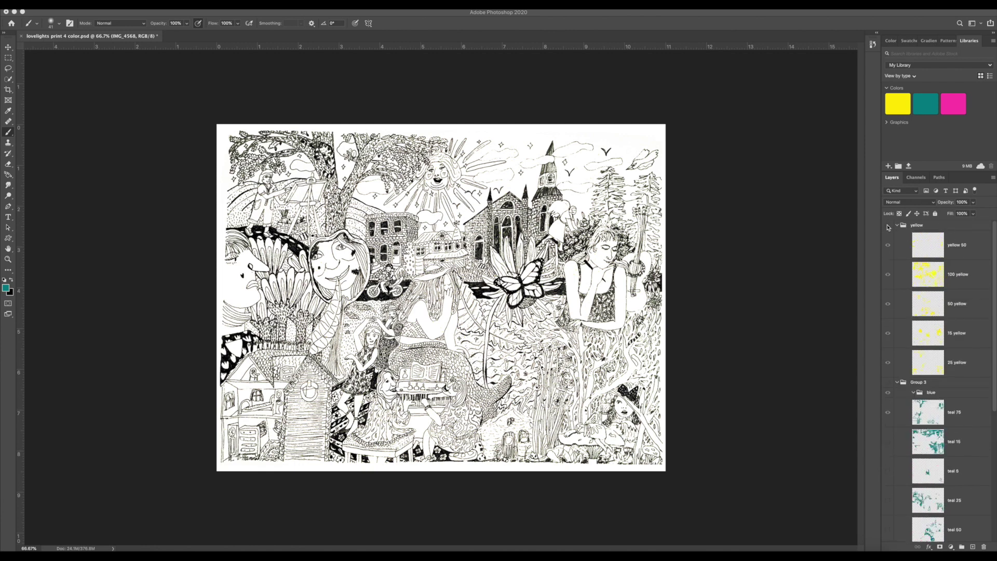
{"action": "left_click", "coordinate": [889, 226]}
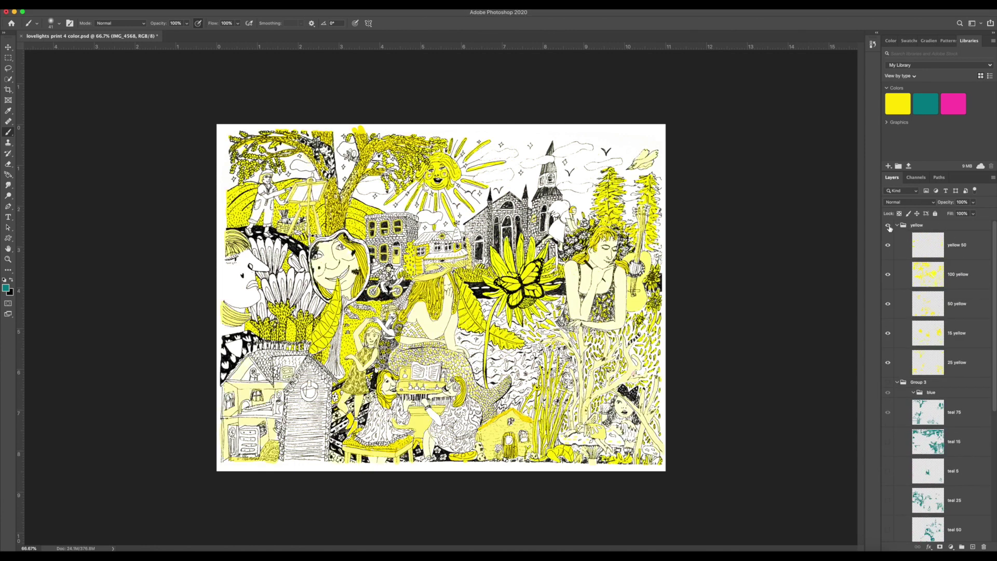
Toggle the yellow 50 layer to compare, then hide the black line art IMG_4568
{"action": "left_click", "coordinate": [965, 255]}
{"action": "left_click", "coordinate": [887, 246]}
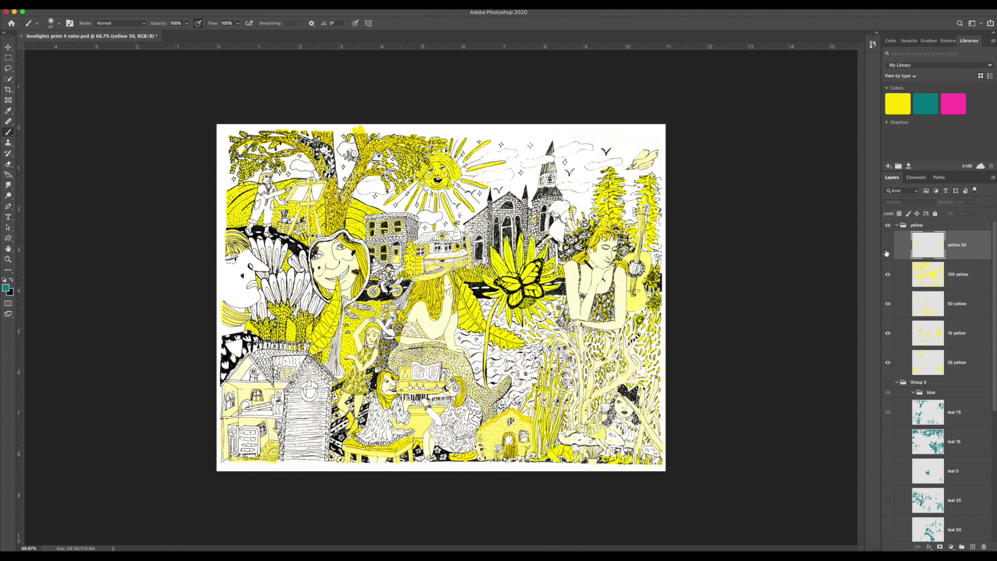
{"action": "left_click", "coordinate": [887, 247]}
{"action": "scroll", "coordinate": [936, 461], "scroll_direction": "down", "scroll_amount": 5}
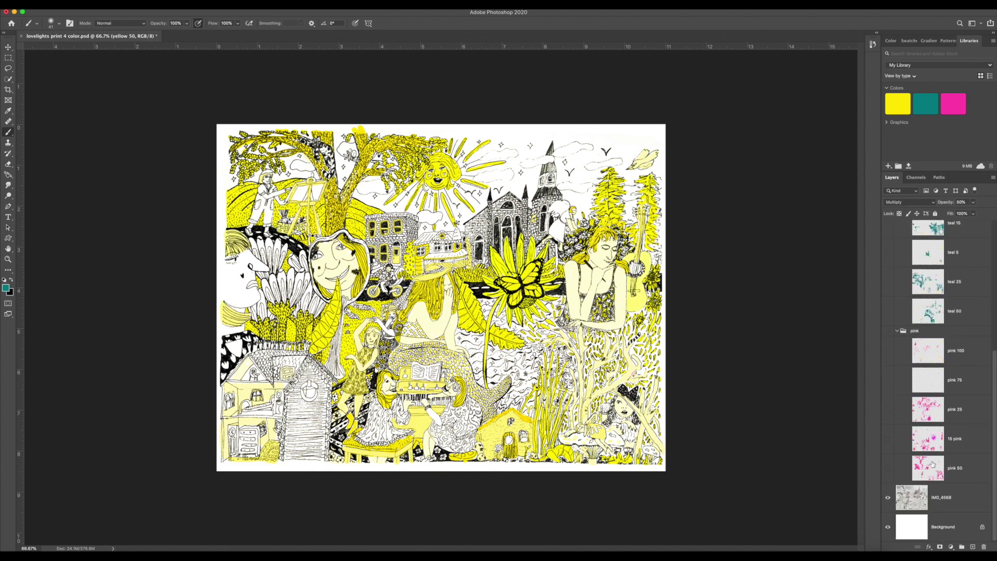
{"action": "left_click", "coordinate": [888, 497]}
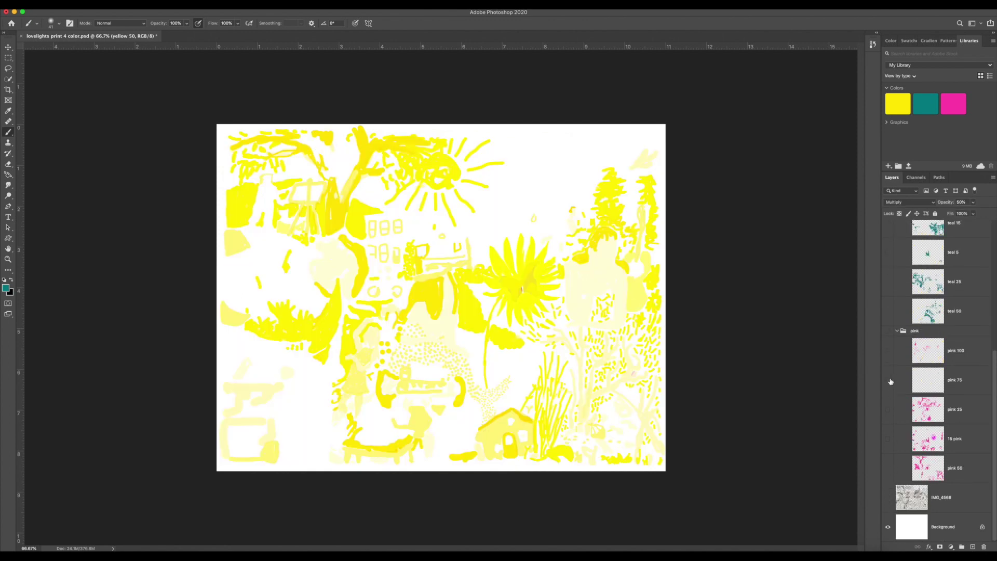
Hide the 15, 50 and 100 yellow layers, re-show each, then reveal Group 3's teal drawings
{"action": "scroll", "coordinate": [914, 289], "scroll_direction": "up", "scroll_amount": 5}
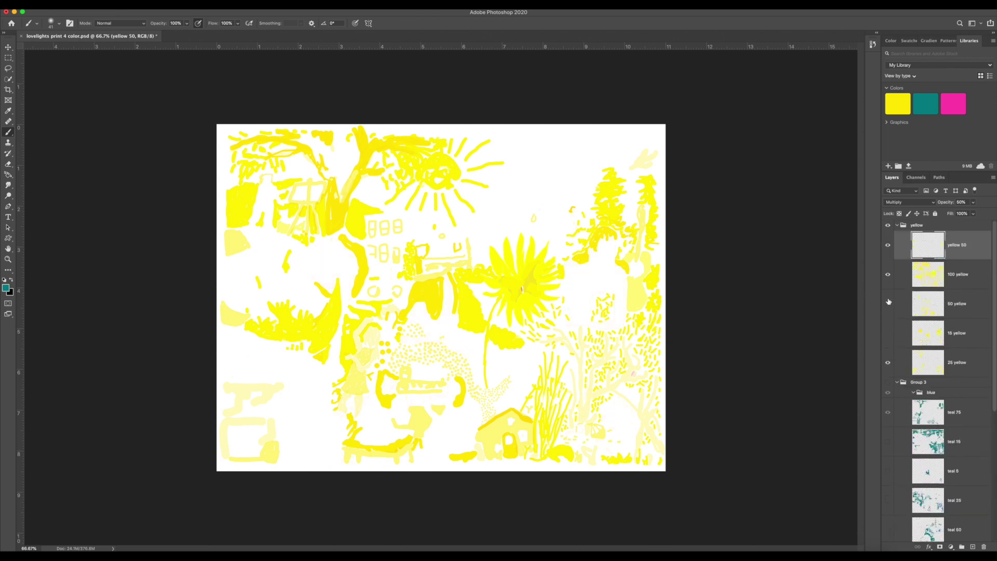
{"action": "left_click_drag", "start_coordinate": [889, 333], "coordinate": [887, 247]}
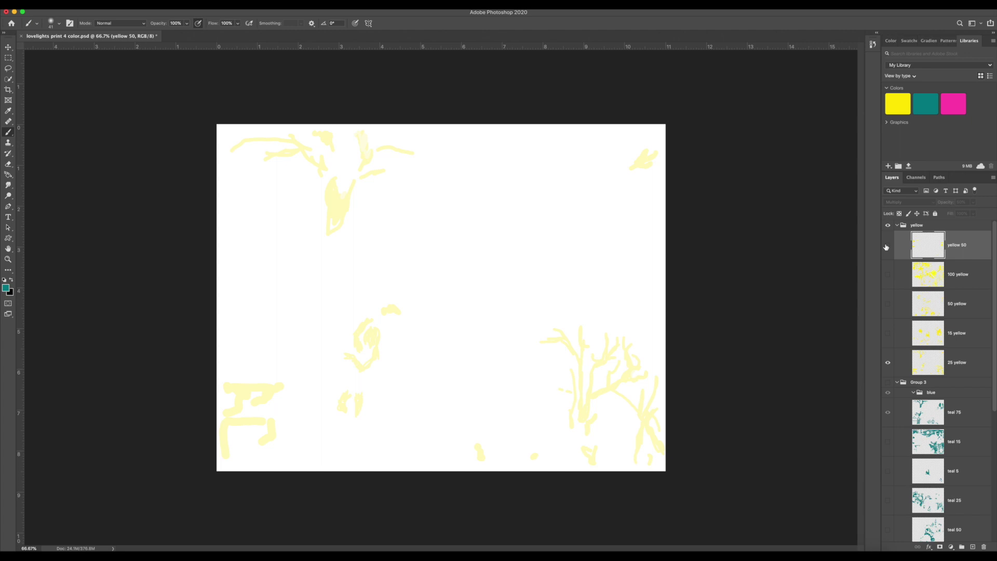
{"action": "left_click", "coordinate": [888, 245]}
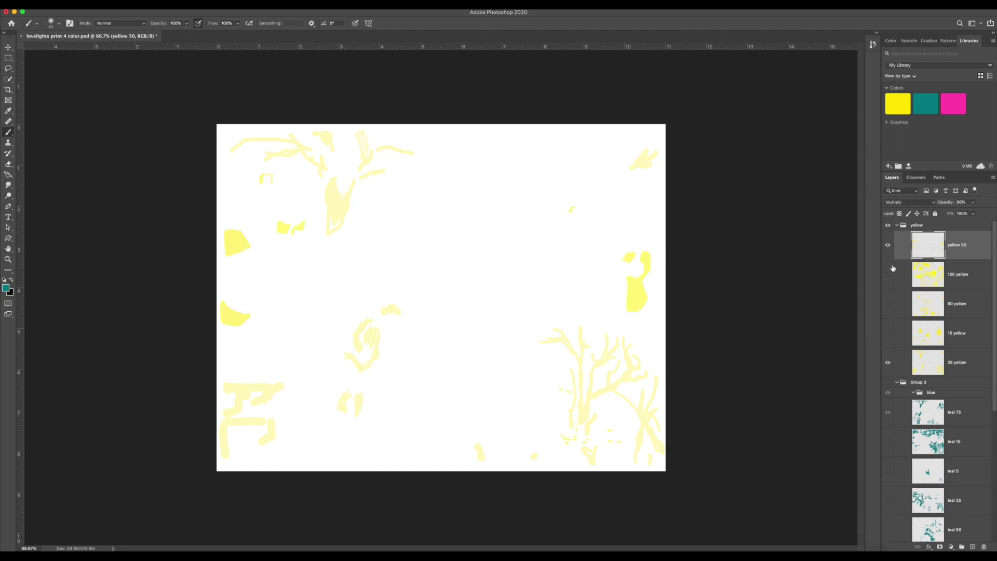
{"action": "left_click", "coordinate": [888, 304]}
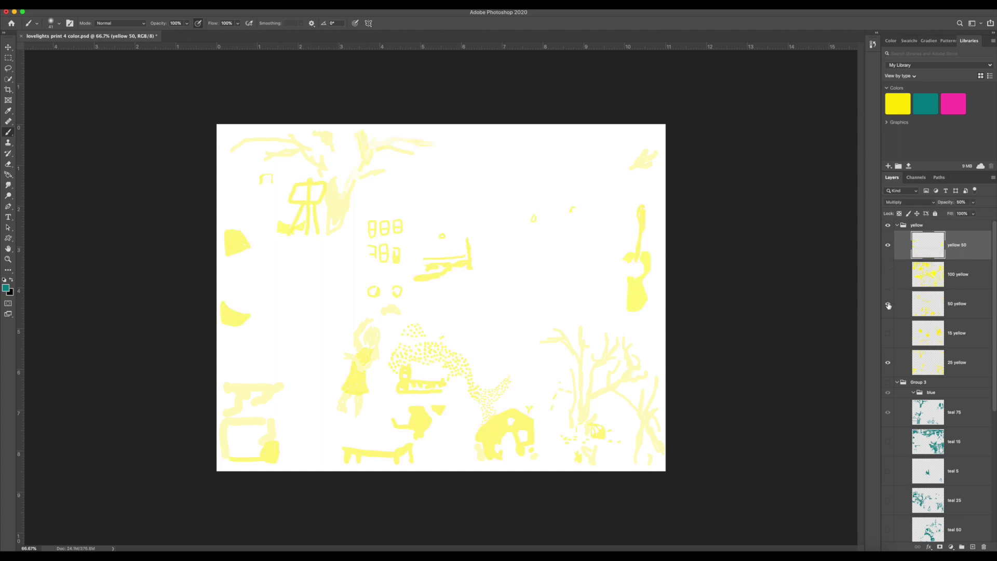
{"action": "left_click", "coordinate": [888, 274]}
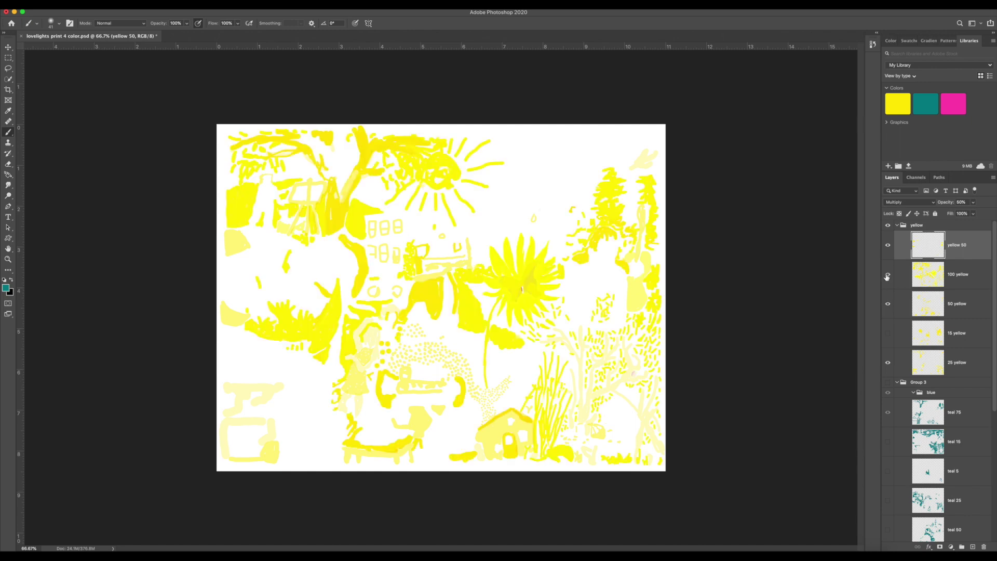
{"action": "left_click", "coordinate": [888, 333]}
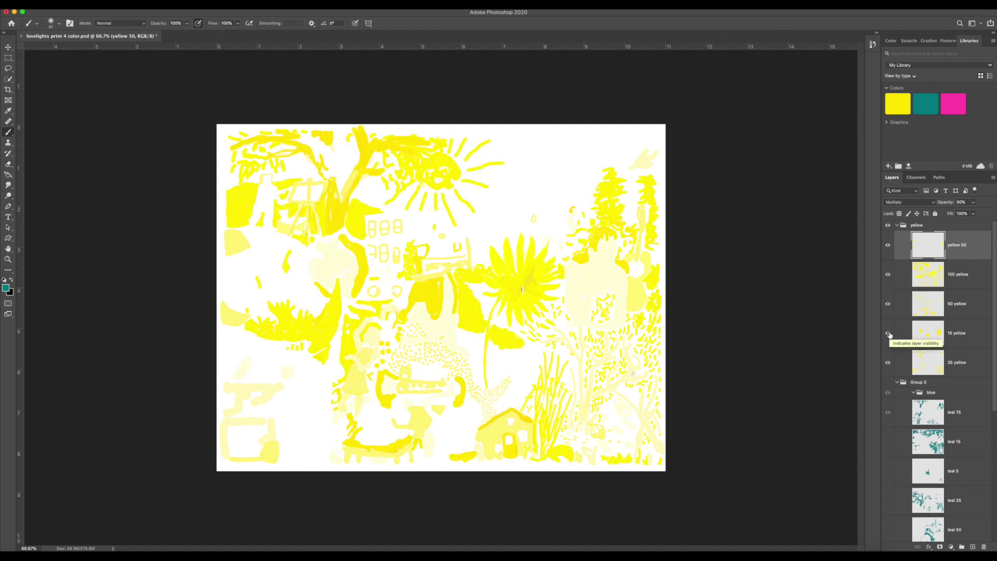
{"action": "left_click", "coordinate": [888, 382]}
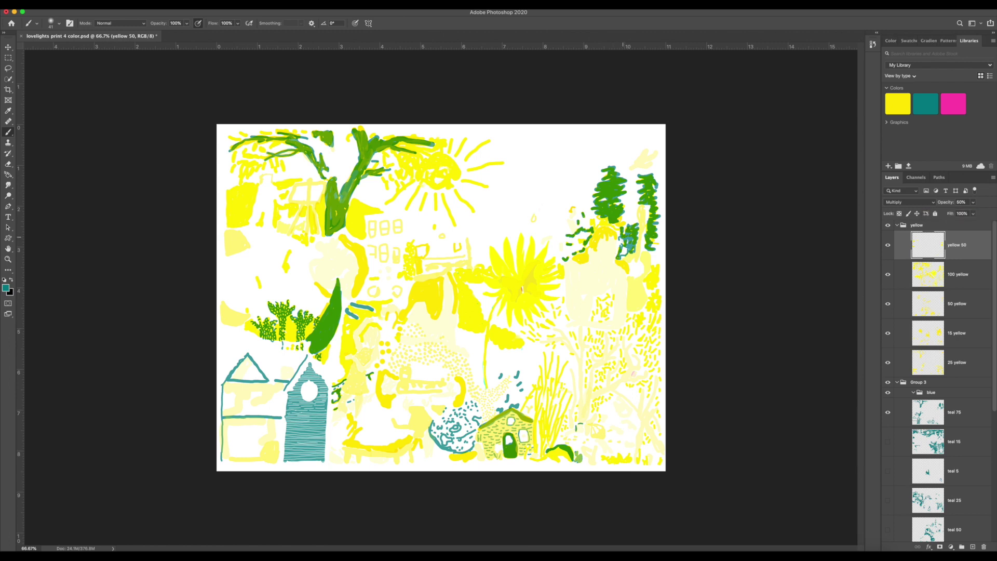
Show the teal 15, teal 5, teal 25 and teal 50 layers
{"action": "scroll", "coordinate": [932, 436], "scroll_direction": "down", "scroll_amount": 1}
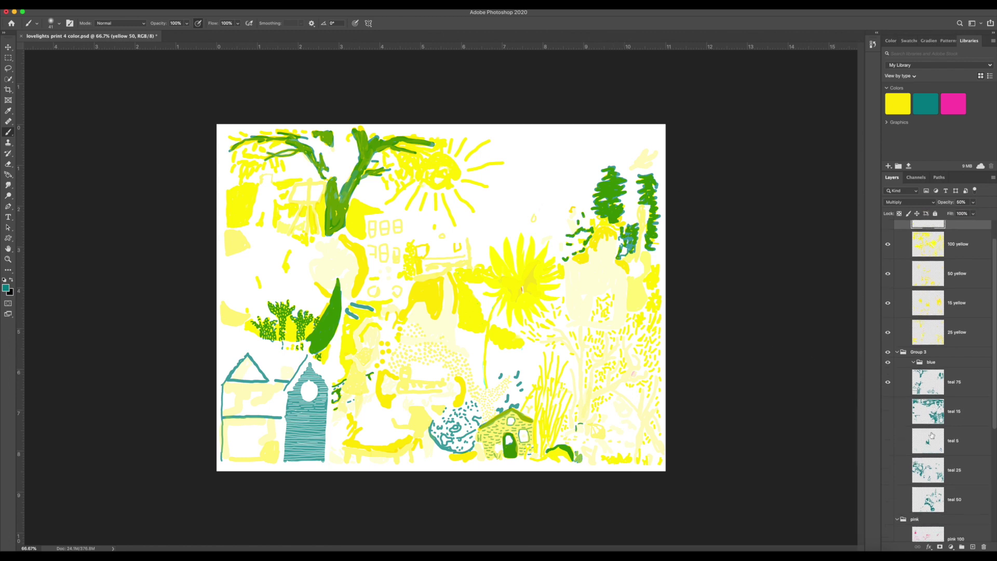
{"action": "scroll", "coordinate": [924, 424], "scroll_direction": "down", "scroll_amount": 2}
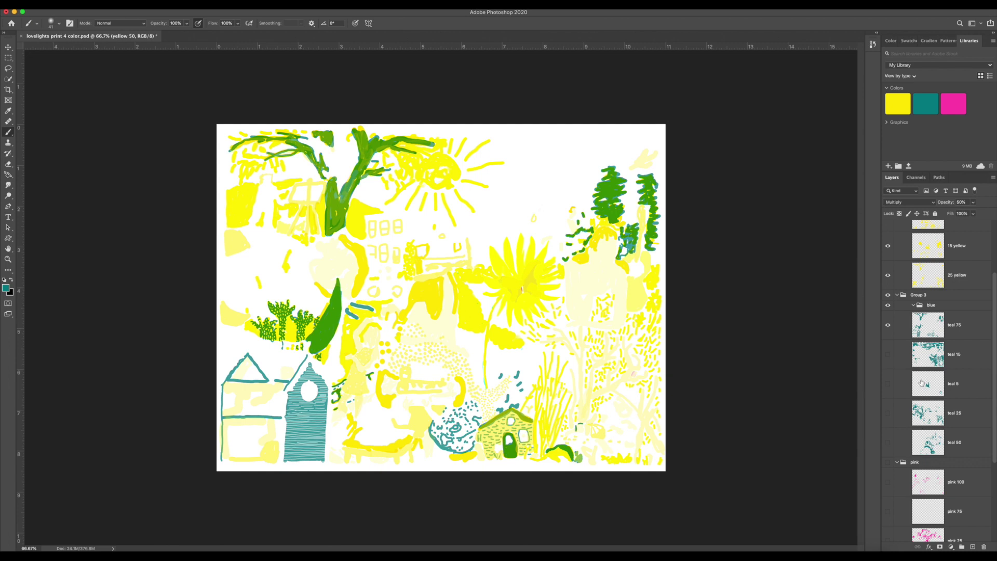
{"action": "left_click", "coordinate": [889, 355]}
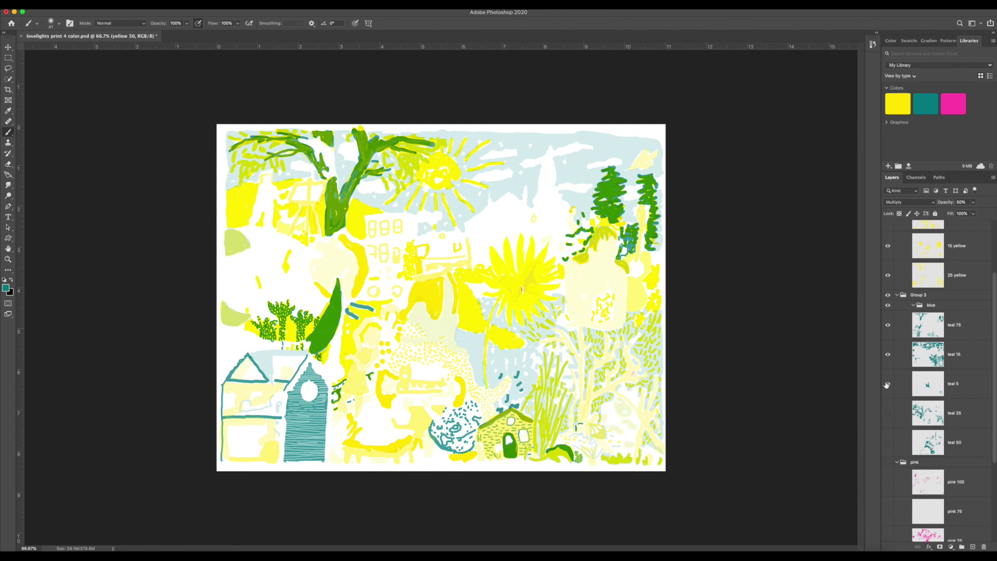
{"action": "left_click", "coordinate": [887, 385]}
{"action": "left_click", "coordinate": [889, 413]}
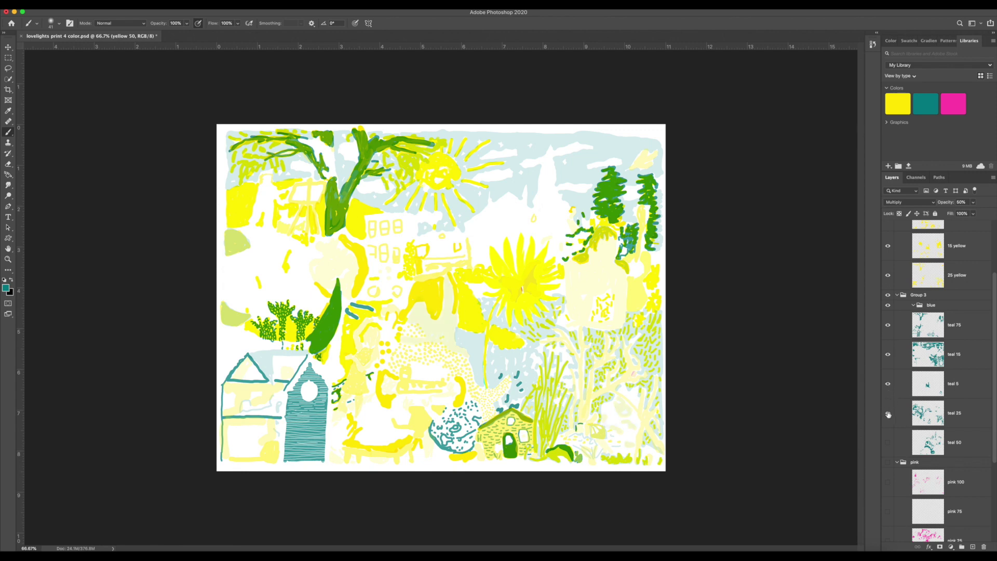
{"action": "left_click", "coordinate": [887, 443]}
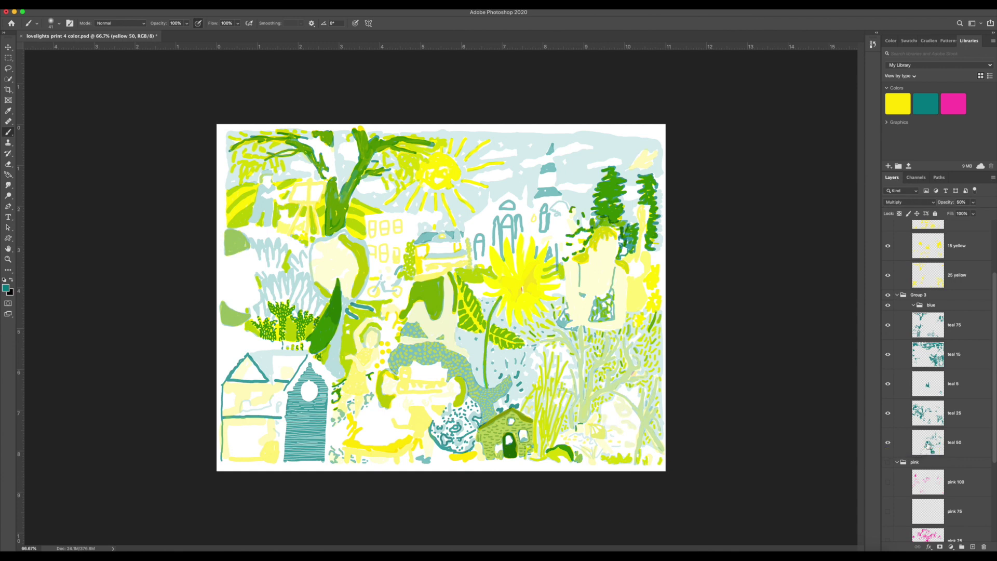
{"action": "scroll", "coordinate": [886, 415], "scroll_direction": "down", "scroll_amount": 4}
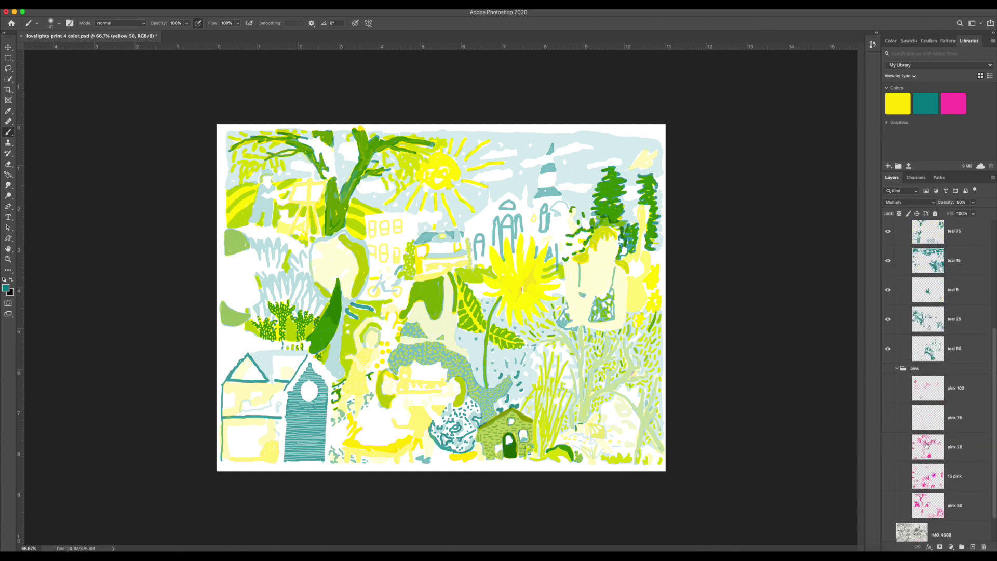
Show the pink 100, 75, 25, 15 and 50 layers and the IMG_4568 line art
{"action": "left_click", "coordinate": [888, 389]}
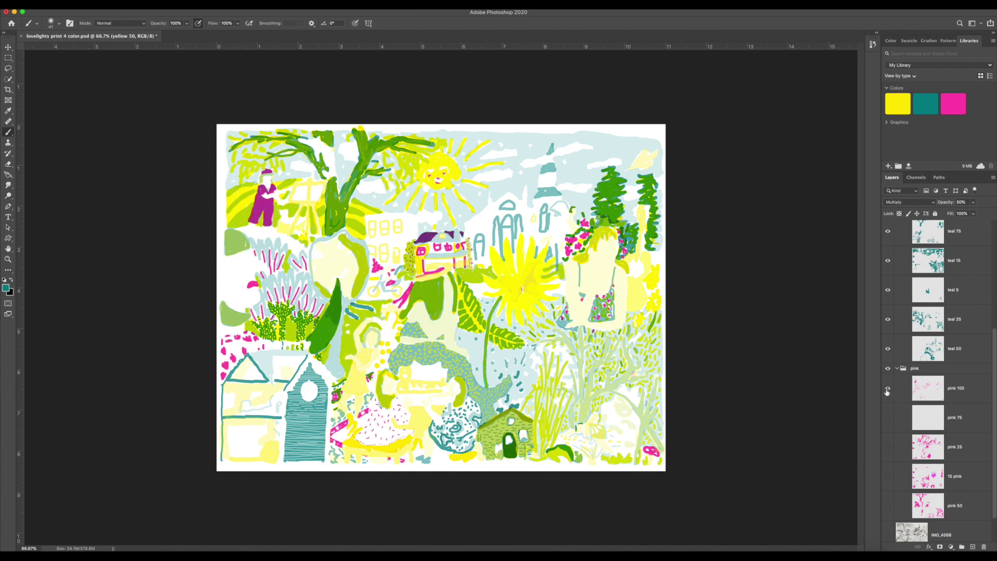
{"action": "left_click", "coordinate": [889, 419]}
{"action": "left_click", "coordinate": [888, 447]}
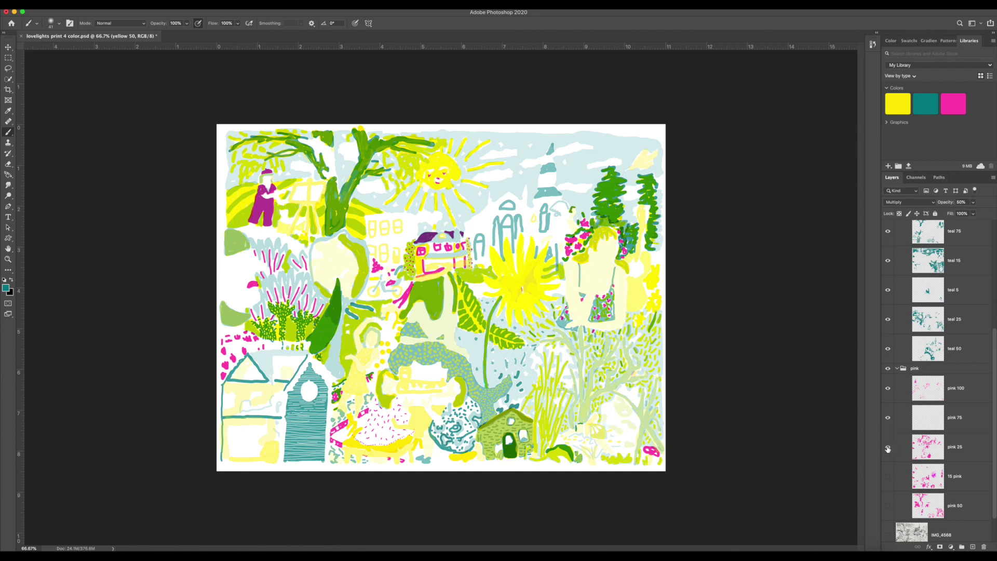
{"action": "left_click", "coordinate": [888, 477]}
{"action": "left_click", "coordinate": [888, 506]}
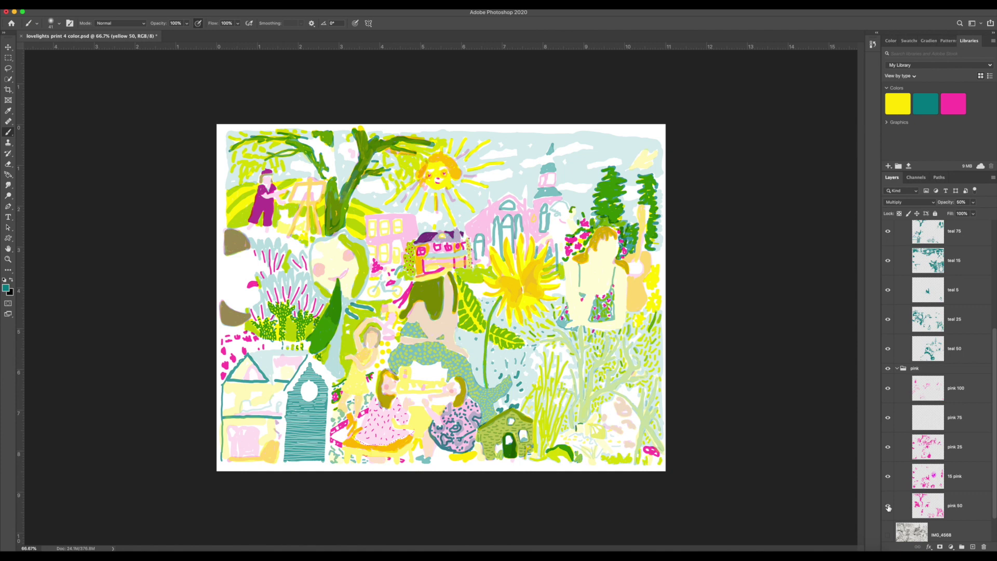
{"action": "scroll", "coordinate": [909, 440], "scroll_direction": "down", "scroll_amount": 3}
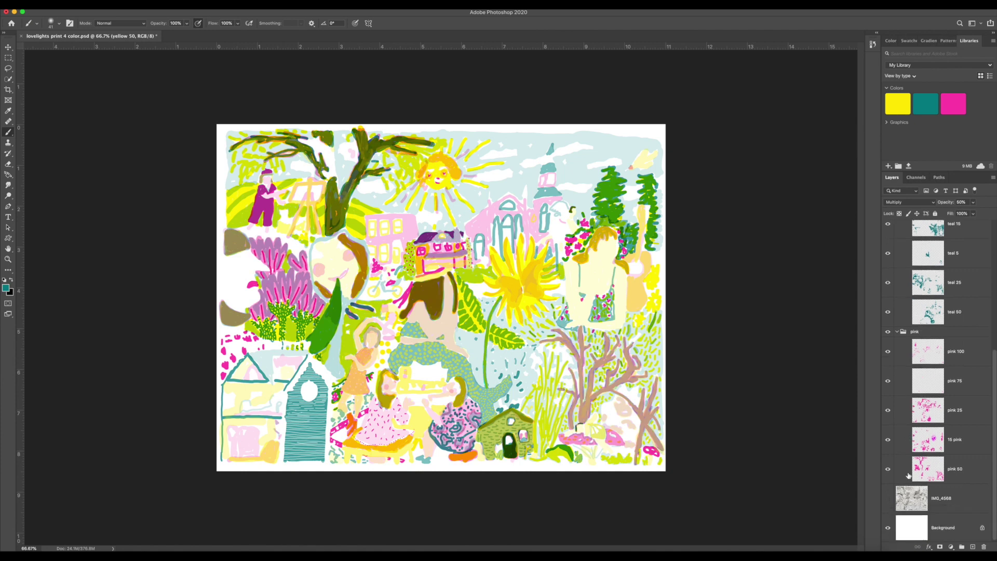
{"action": "left_click", "coordinate": [888, 498]}
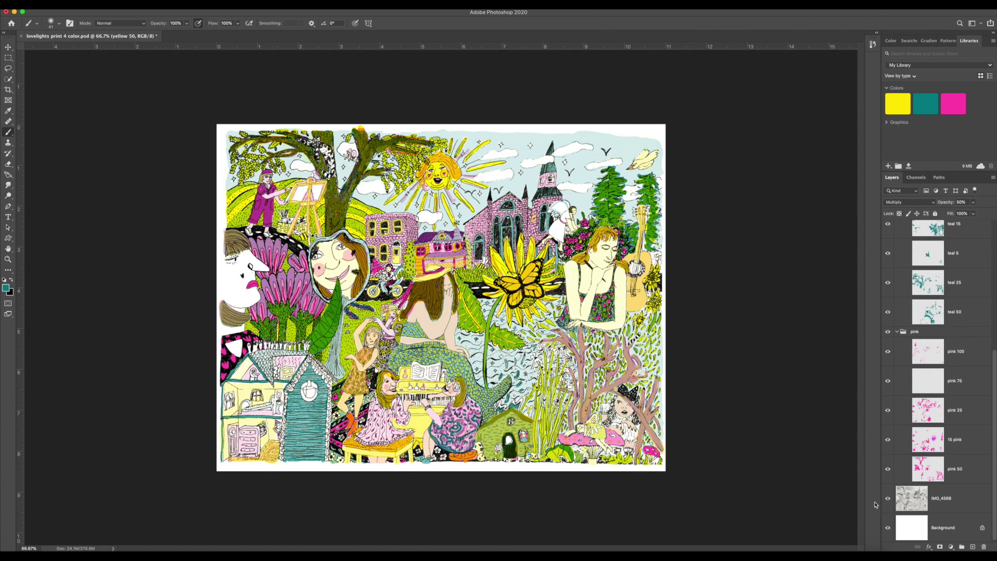
Hide pink 50 and the line art, then toggle the pink group off and back on
{"action": "left_click", "coordinate": [888, 471]}
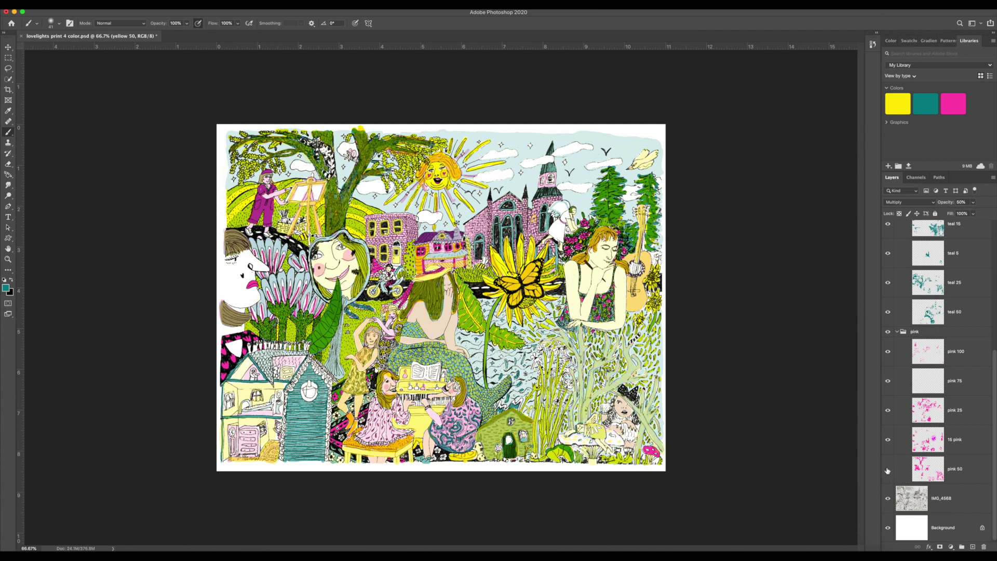
{"action": "left_click", "coordinate": [888, 498]}
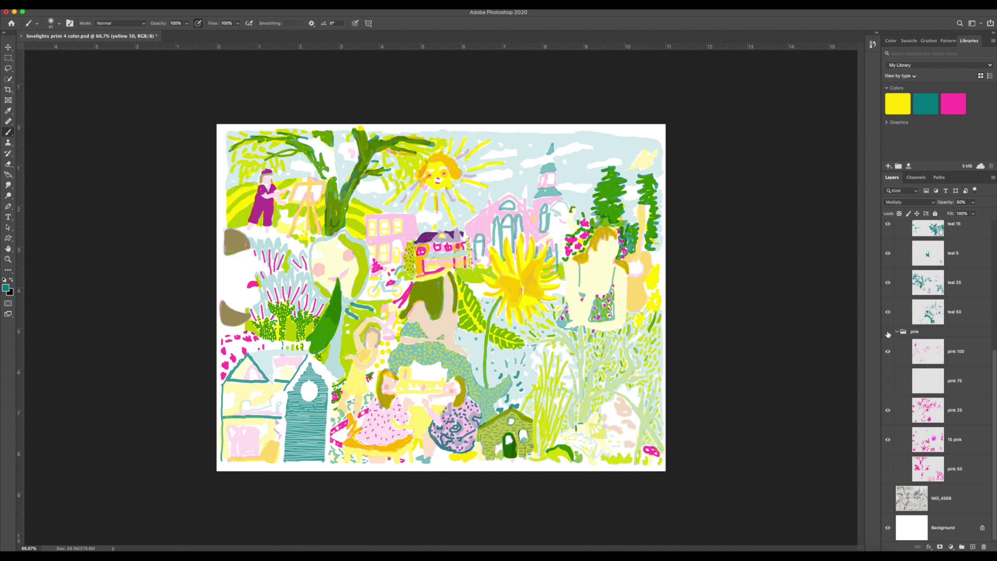
{"action": "left_click", "coordinate": [888, 333]}
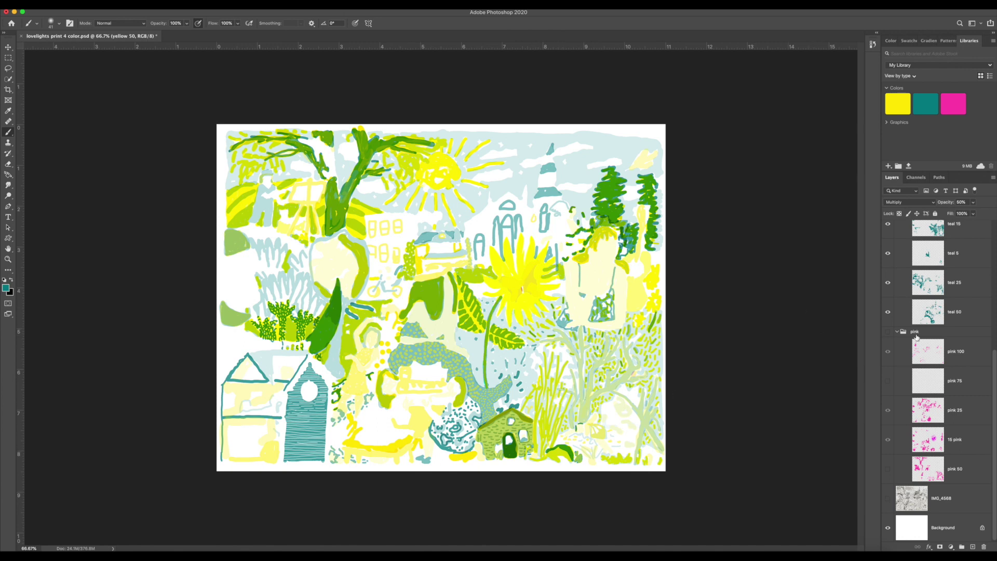
{"action": "left_click", "coordinate": [888, 331]}
Read the hex values of the yellow, teal and pink library swatches, leaving pink ff48b0 as foreground
{"action": "left_click", "coordinate": [895, 100]}
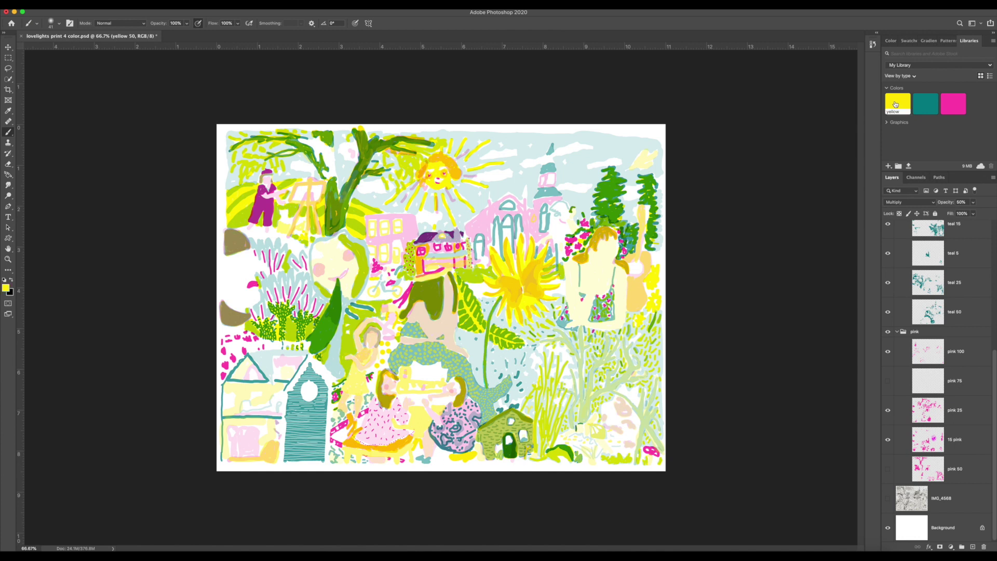
{"action": "right_click", "coordinate": [892, 103]}
{"action": "double_click", "coordinate": [892, 103]}
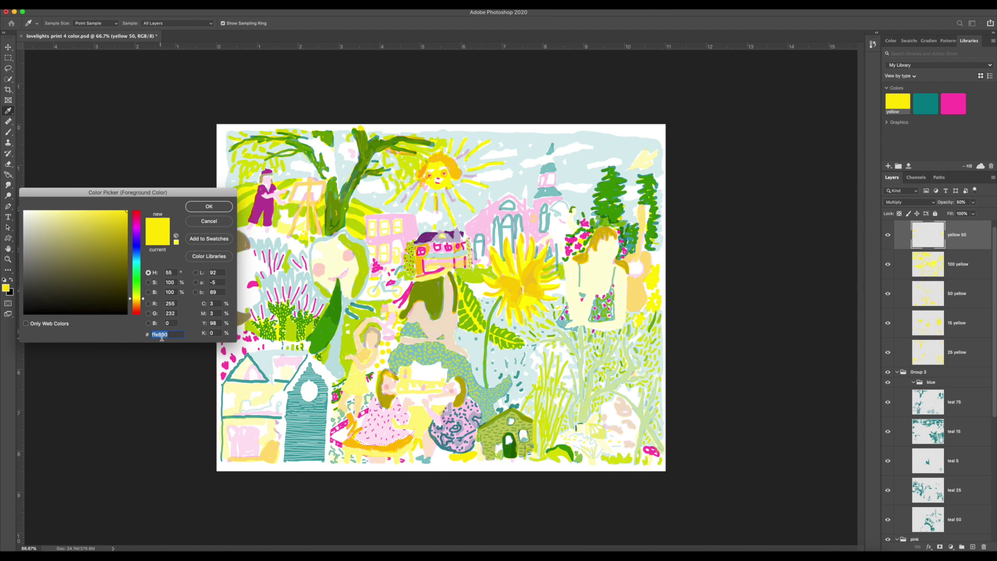
{"action": "left_click", "coordinate": [215, 208]}
{"action": "key", "text": "b"}
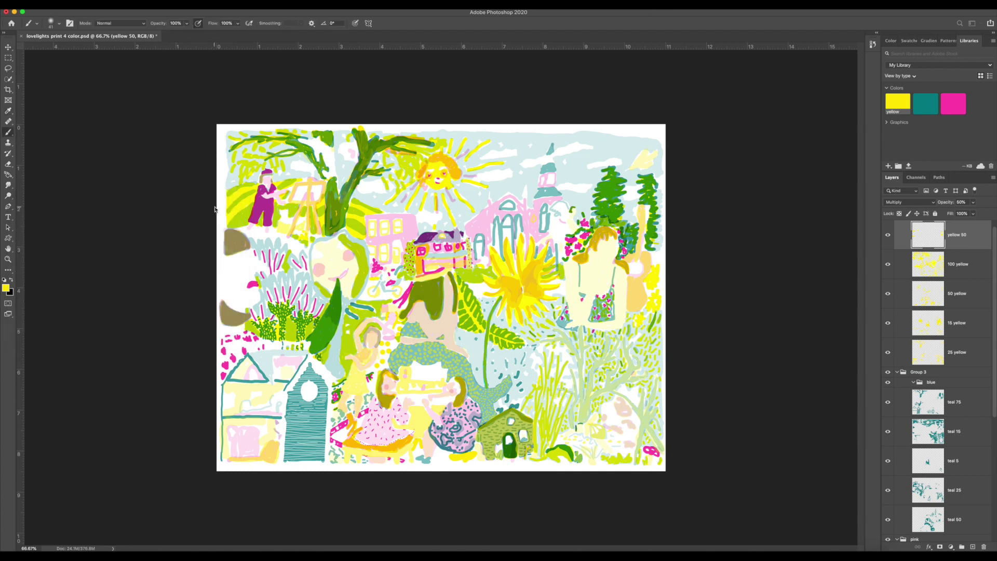
{"action": "double_click", "coordinate": [927, 104]}
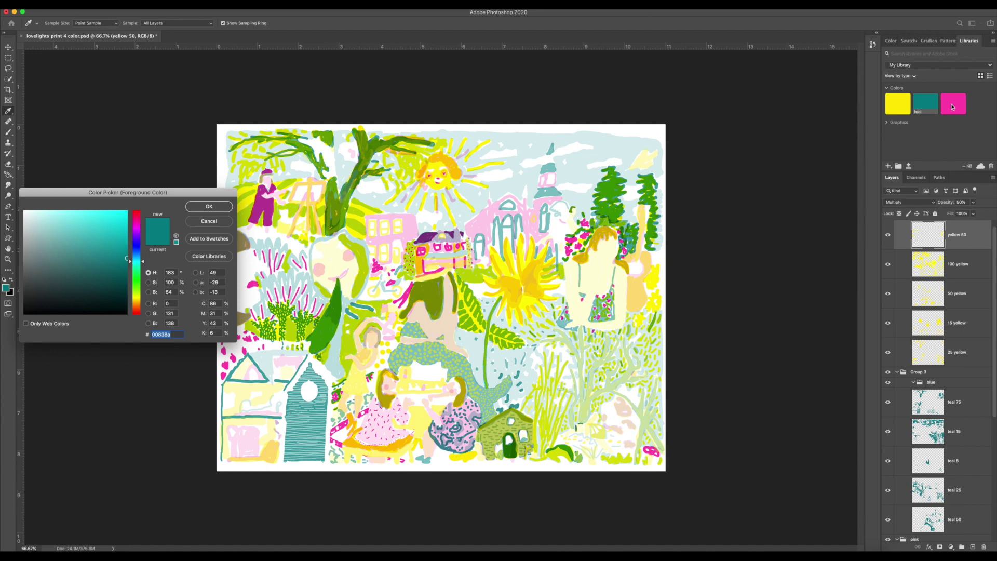
{"action": "left_click", "coordinate": [228, 206]}
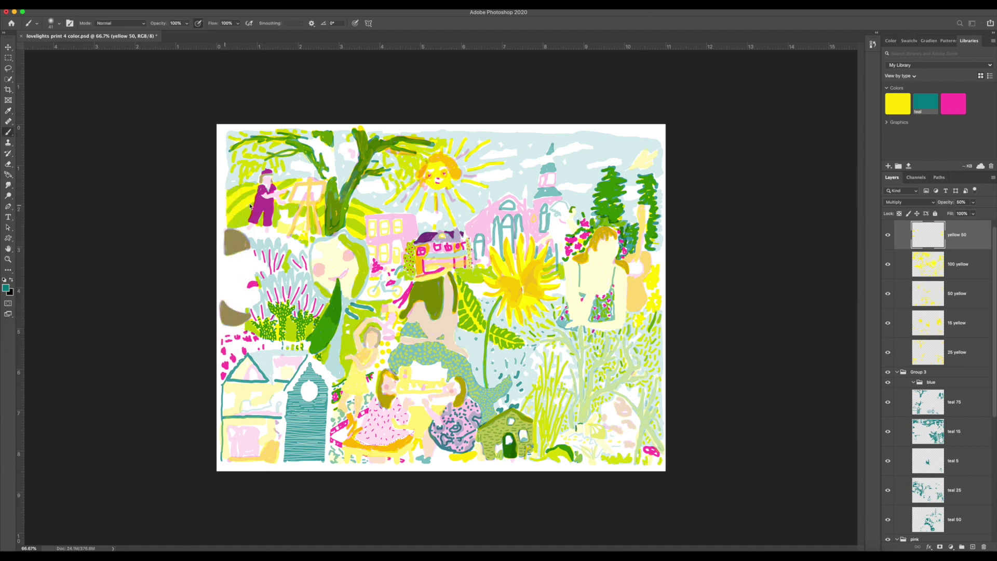
{"action": "double_click", "coordinate": [955, 102]}
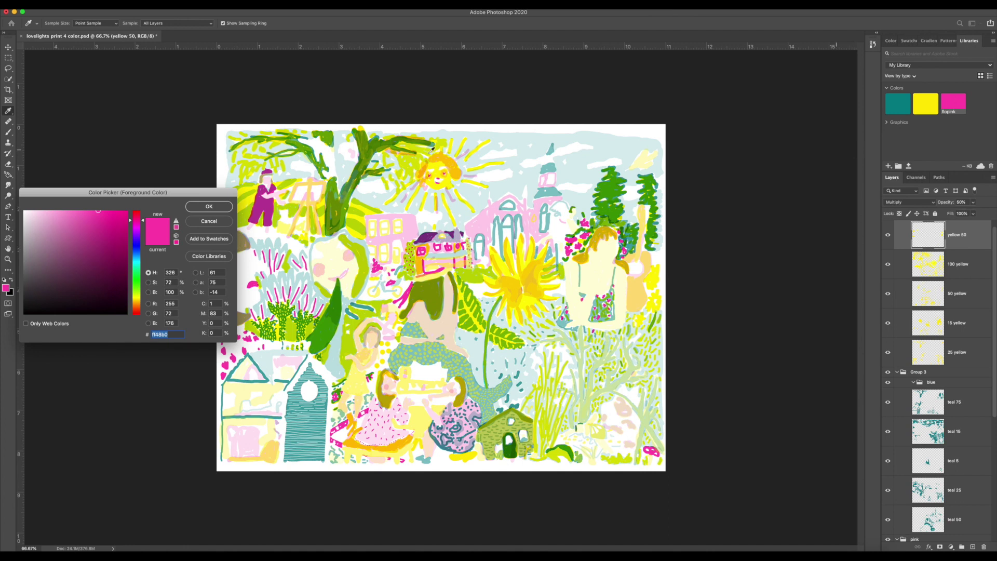
{"action": "left_click", "coordinate": [215, 206]}
{"action": "key", "text": "b"}
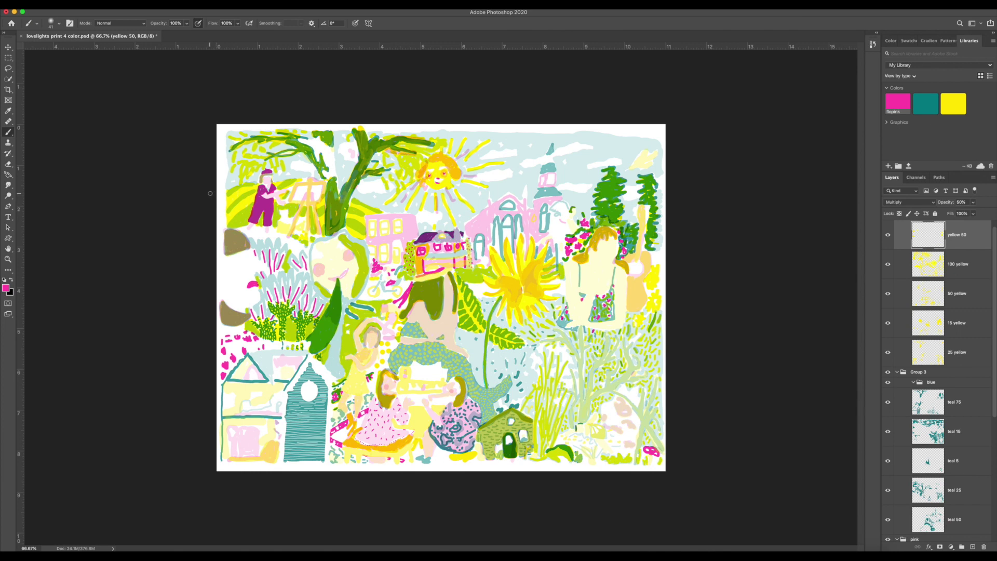
Show and then re-hide the IMG_4568 line art over the colour layers
{"action": "scroll", "coordinate": [935, 455], "scroll_direction": "down", "scroll_amount": 5}
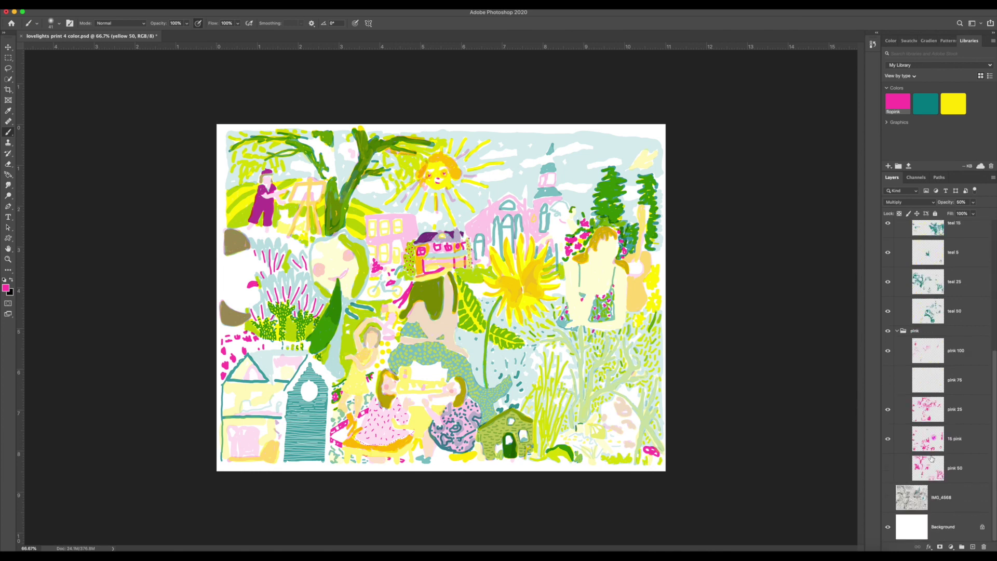
{"action": "left_click", "coordinate": [888, 499]}
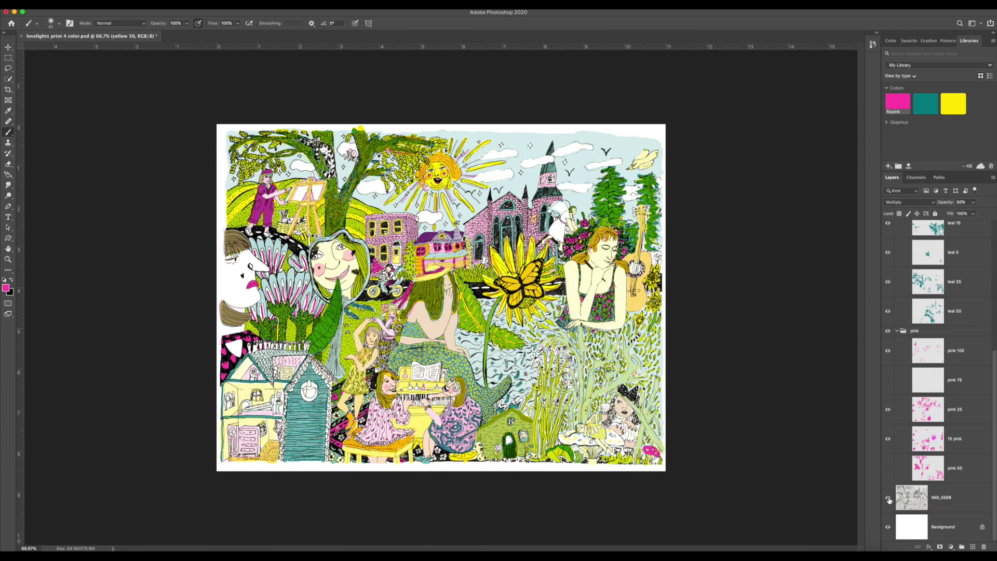
{"action": "left_click", "coordinate": [888, 499]}
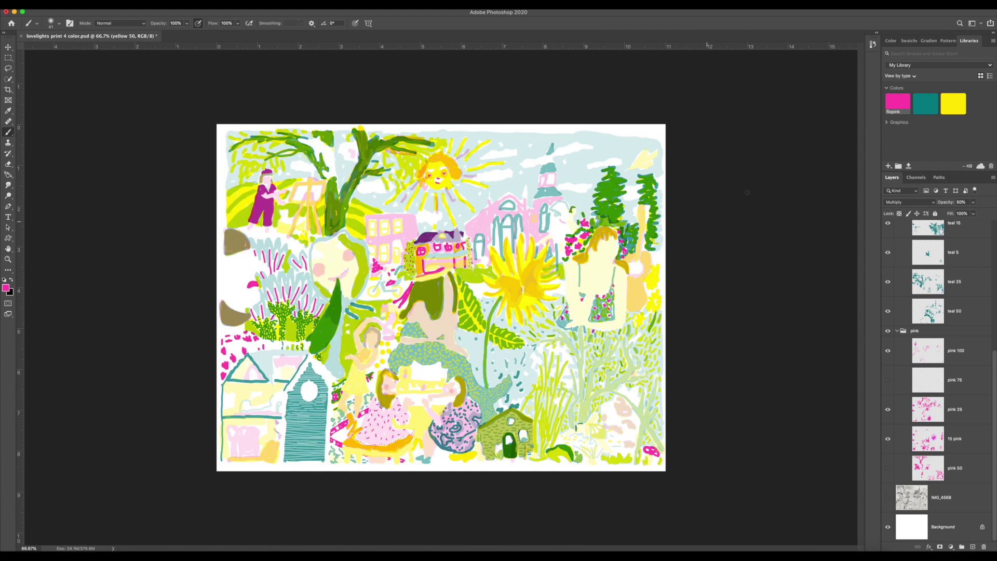
Hide the pink and yellow groups, leaving only the teal ink visible
{"action": "left_click", "coordinate": [888, 331]}
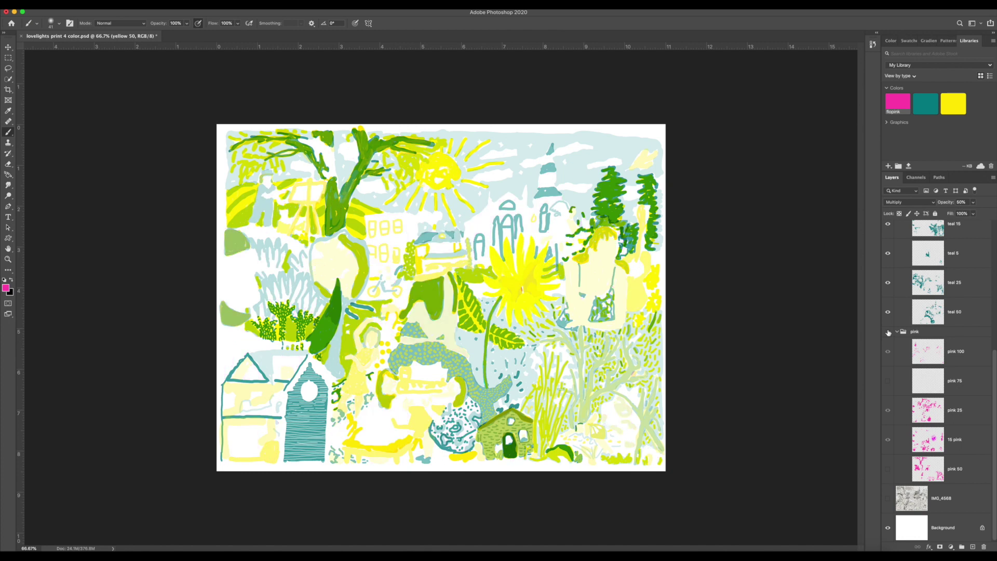
{"action": "scroll", "coordinate": [889, 331], "scroll_direction": "up", "scroll_amount": 8}
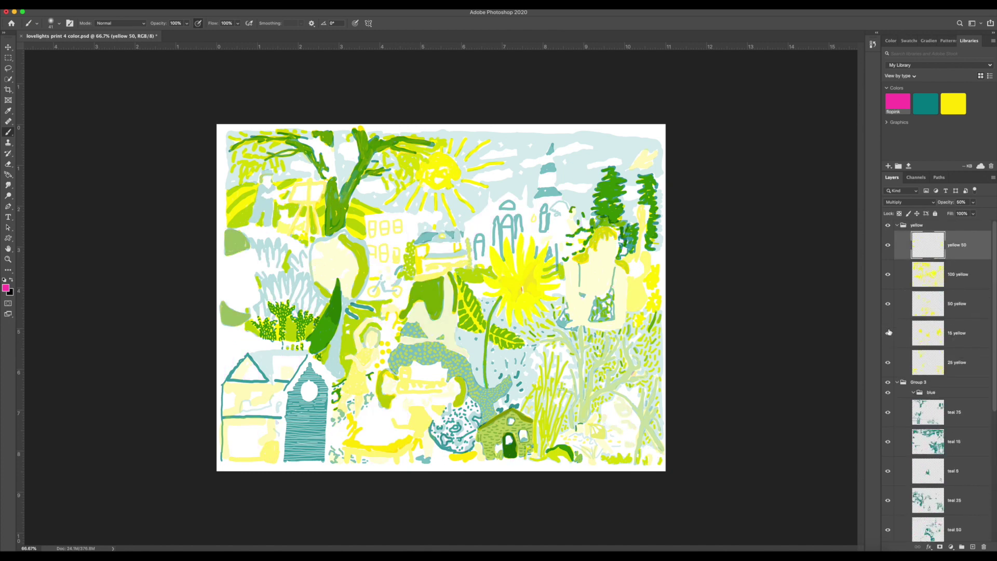
{"action": "left_click", "coordinate": [889, 226]}
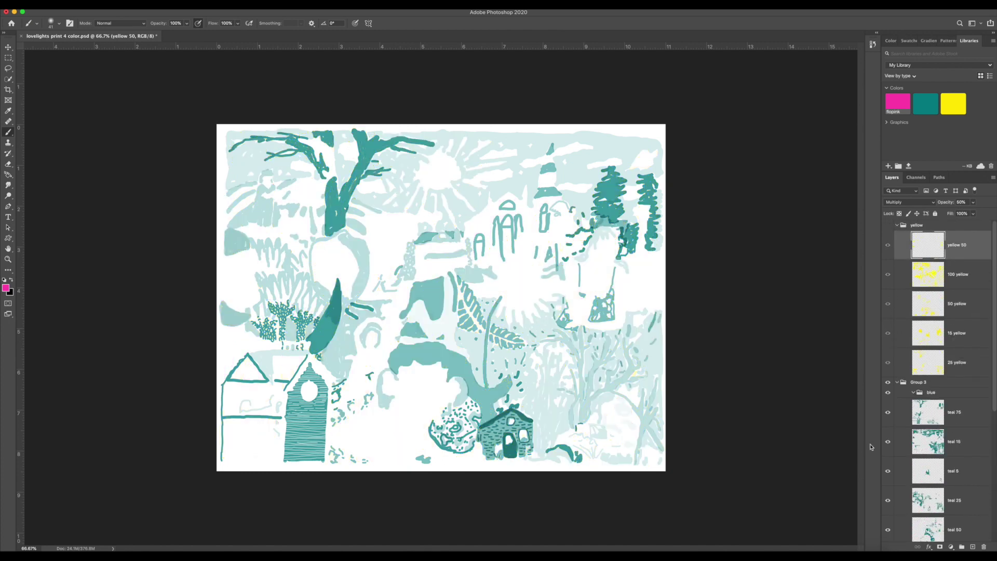
{"action": "scroll", "coordinate": [900, 445], "scroll_direction": "down", "scroll_amount": 5}
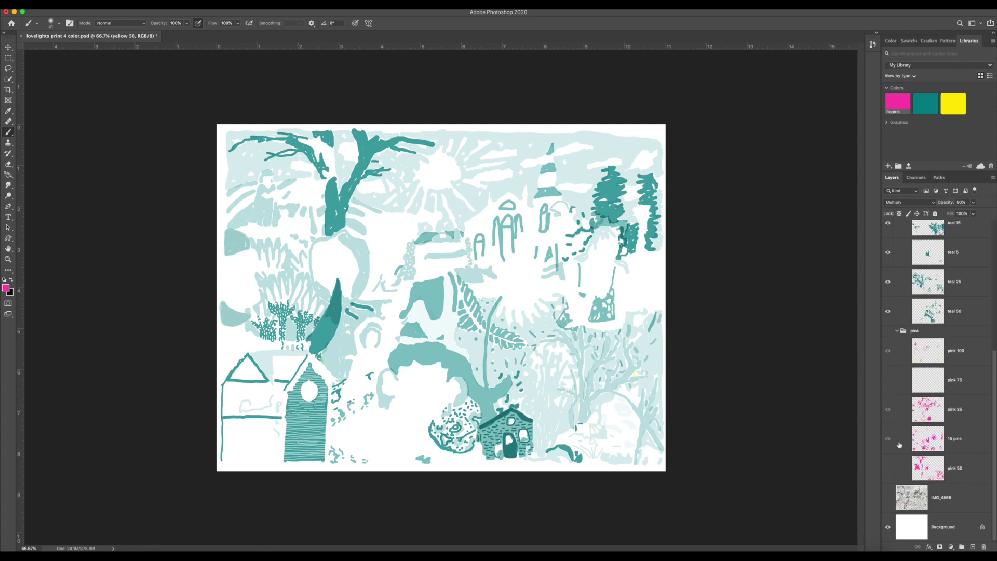
{"action": "scroll", "coordinate": [927, 477], "scroll_direction": "up", "scroll_amount": 5}
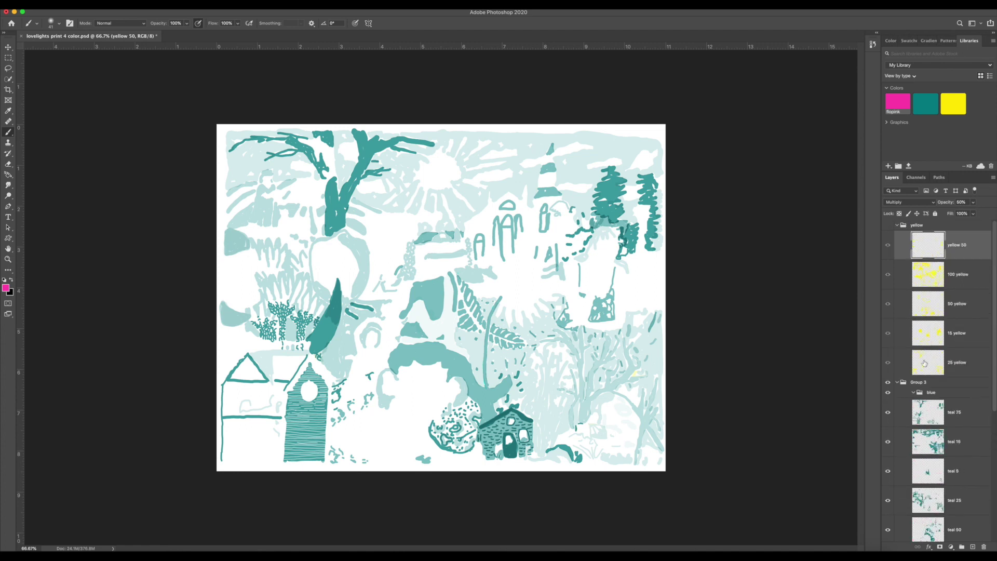
{"action": "scroll", "coordinate": [924, 362], "scroll_direction": "down", "scroll_amount": 5}
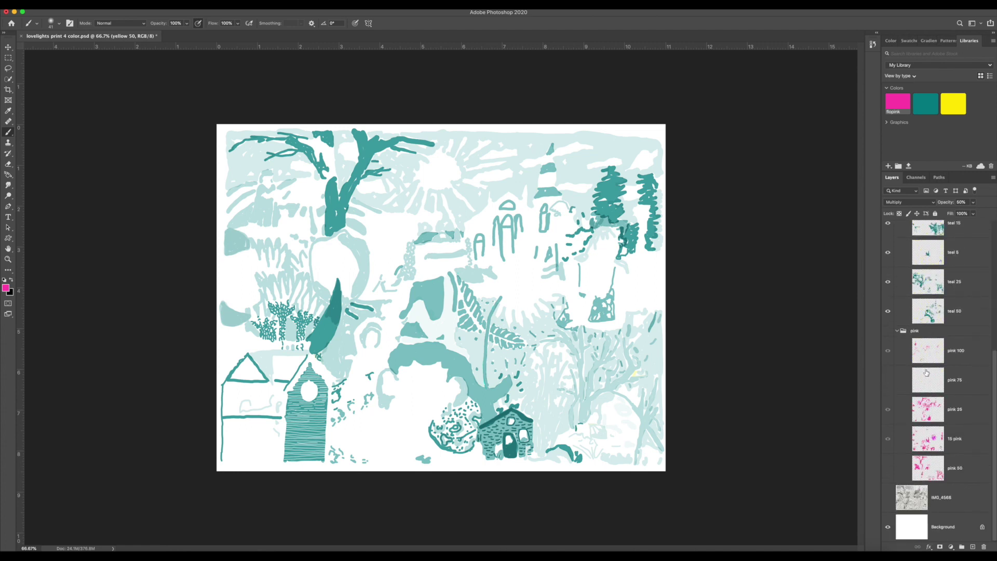
{"action": "scroll", "coordinate": [927, 372], "scroll_direction": "up", "scroll_amount": 5}
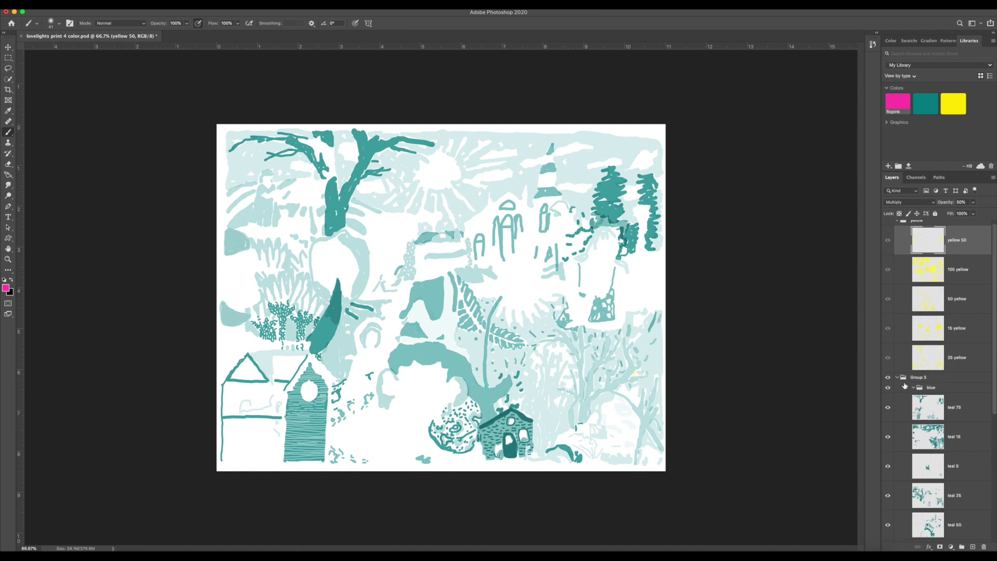
Select Group 3, then create a new 11 × 8.5 in landscape Grayscale Print document
{"action": "left_click", "coordinate": [924, 378]}
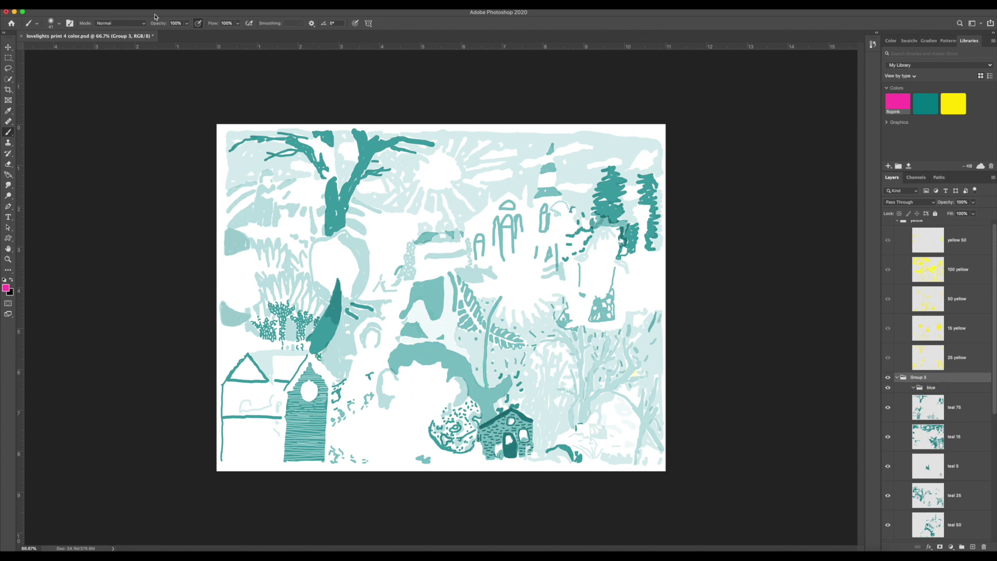
{"action": "right_click", "coordinate": [171, 38]}
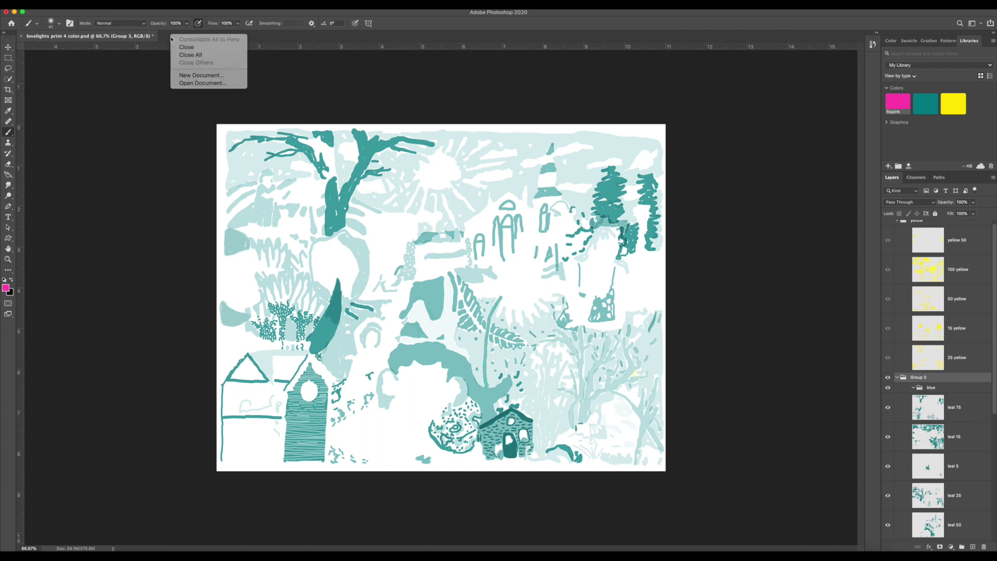
{"action": "left_click", "coordinate": [191, 76]}
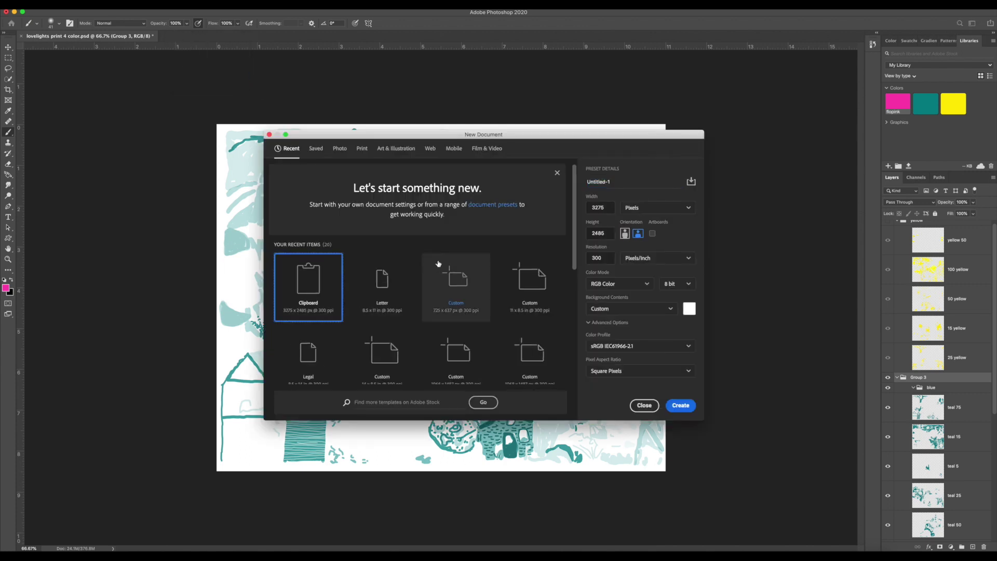
{"action": "left_click", "coordinate": [362, 152]}
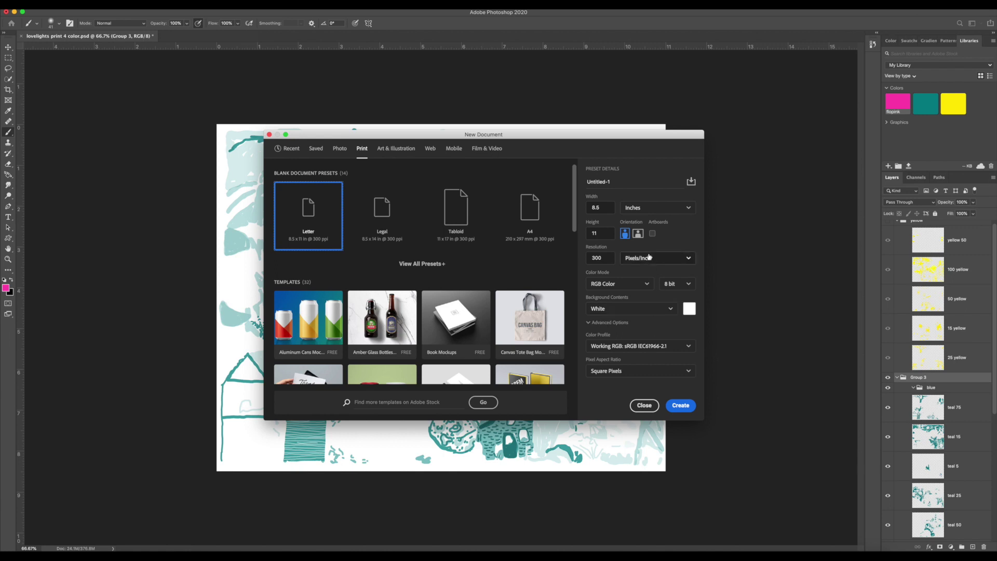
{"action": "left_click", "coordinate": [638, 234]}
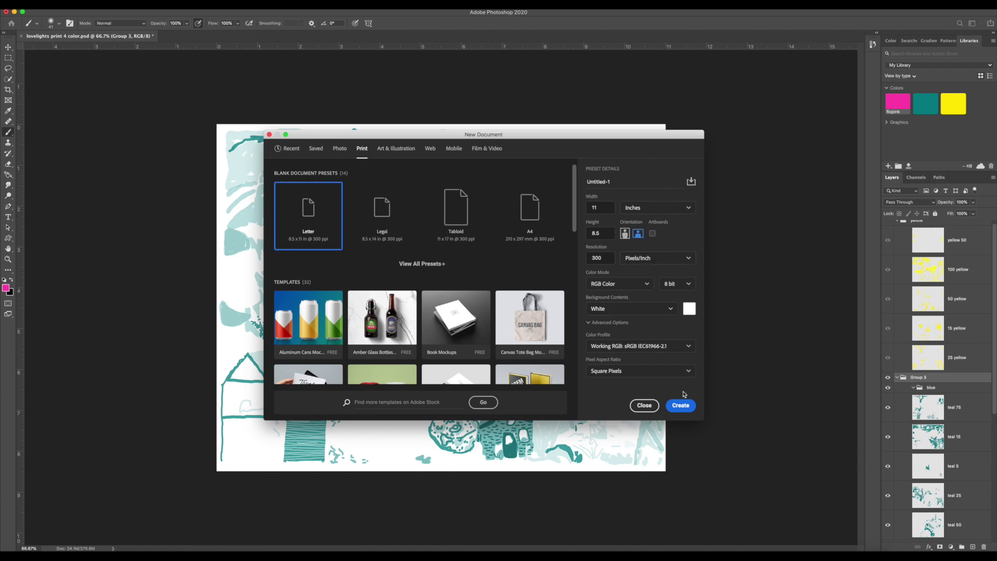
{"action": "left_click", "coordinate": [647, 285]}
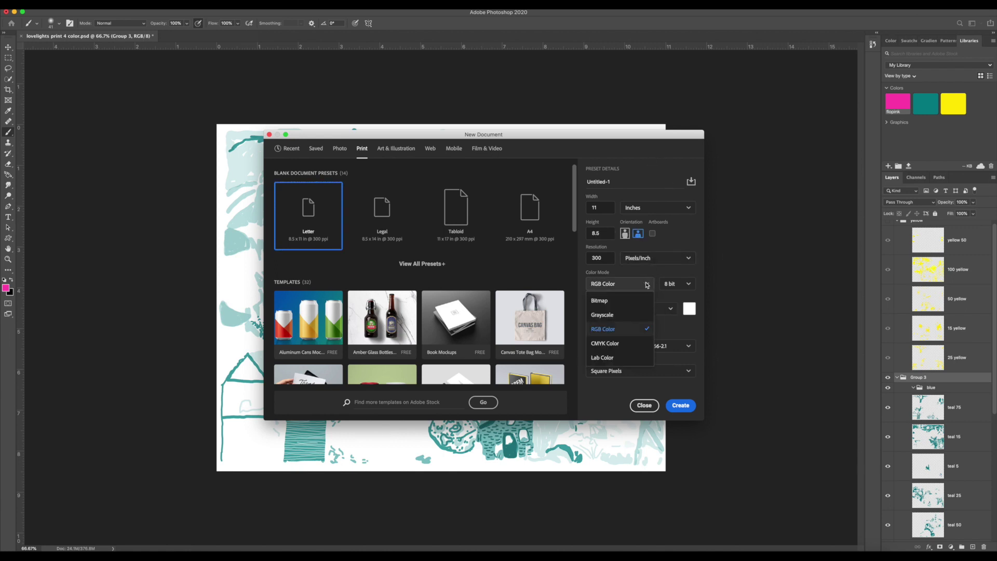
{"action": "left_click", "coordinate": [613, 314]}
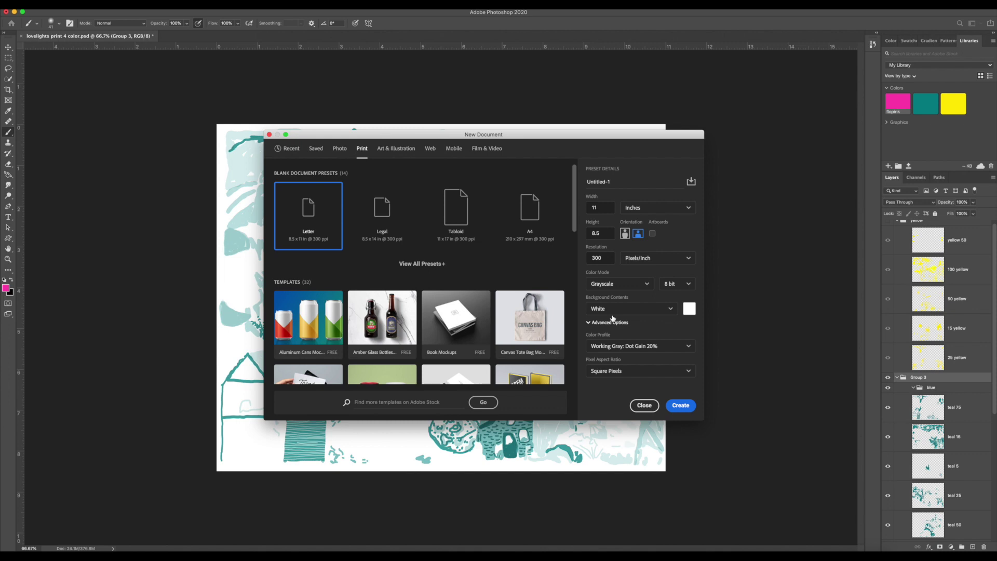
{"action": "left_click", "coordinate": [687, 406]}
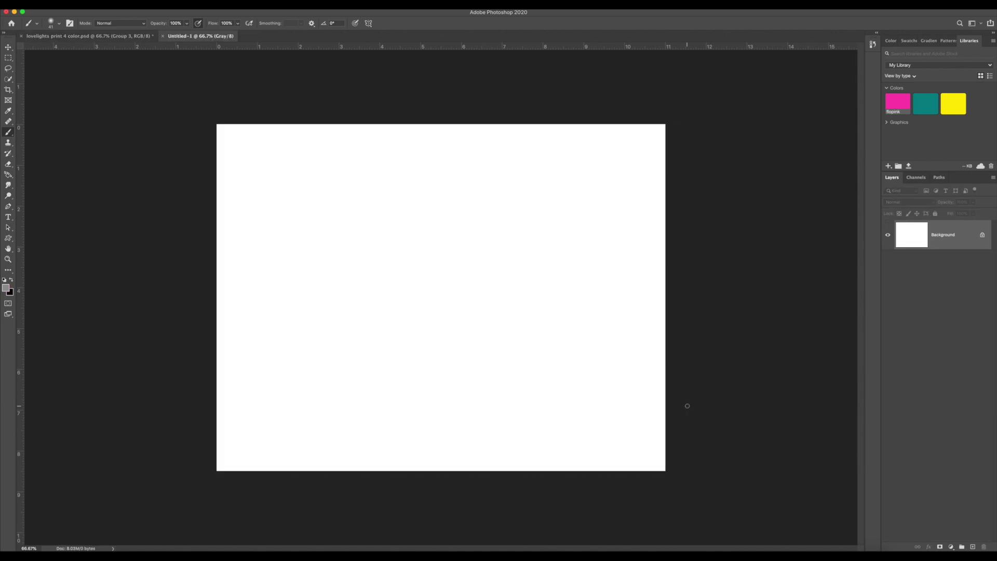
Rename the Background layer to 'back'
{"action": "double_click", "coordinate": [953, 236]}
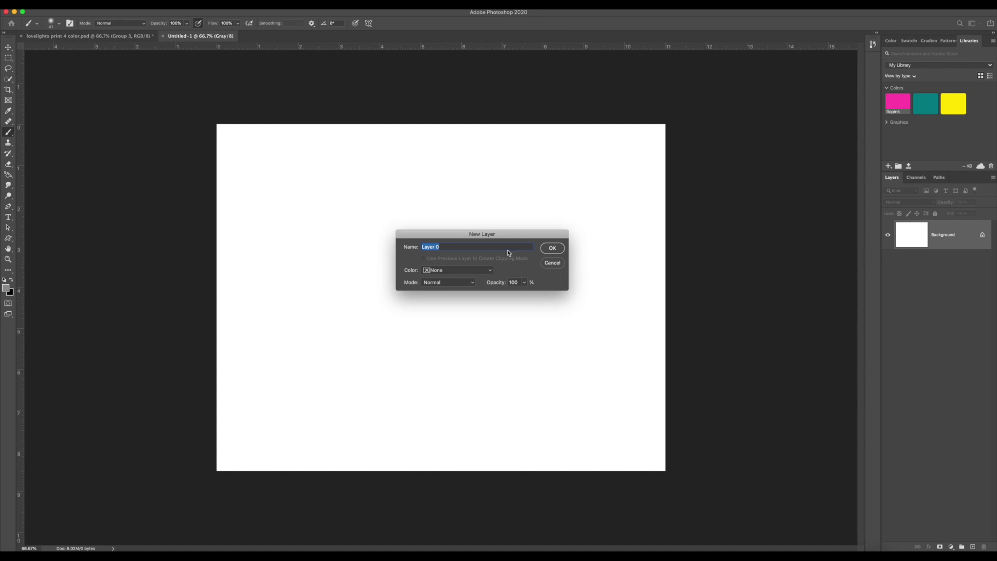
{"action": "type", "text": "back"}
{"action": "key", "text": "Return"}
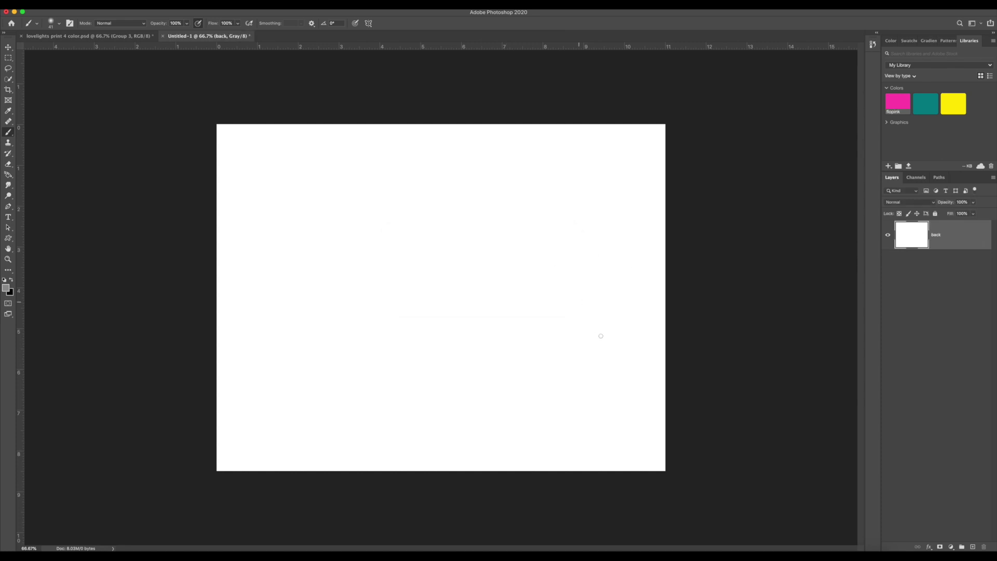
Add an empty Layer 1 and paste the teal Group 3 artwork into the document
{"action": "left_click", "coordinate": [974, 548]}
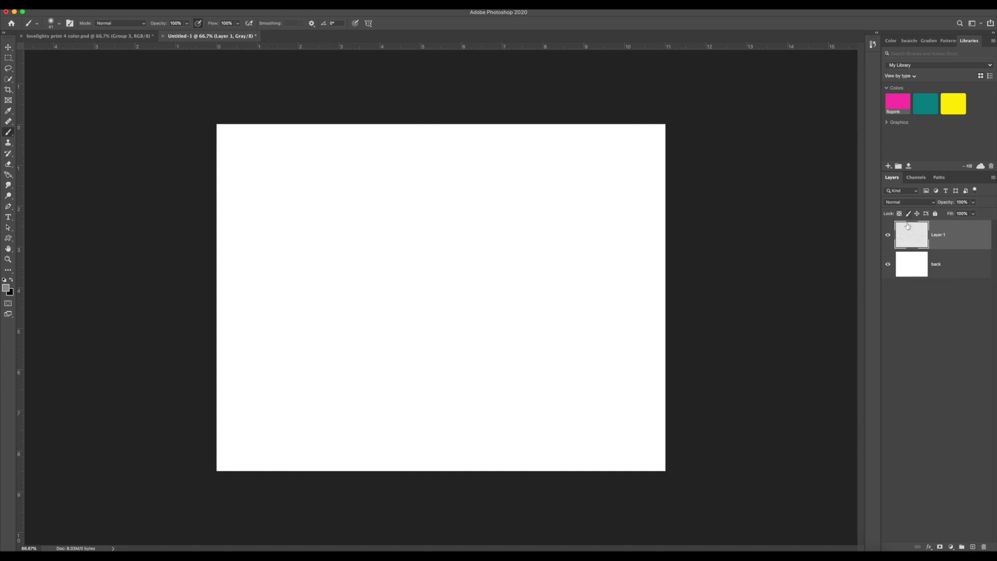
{"action": "right_click", "coordinate": [907, 235]}
{"action": "left_click", "coordinate": [943, 242]}
{"action": "key", "text": "super+v"}
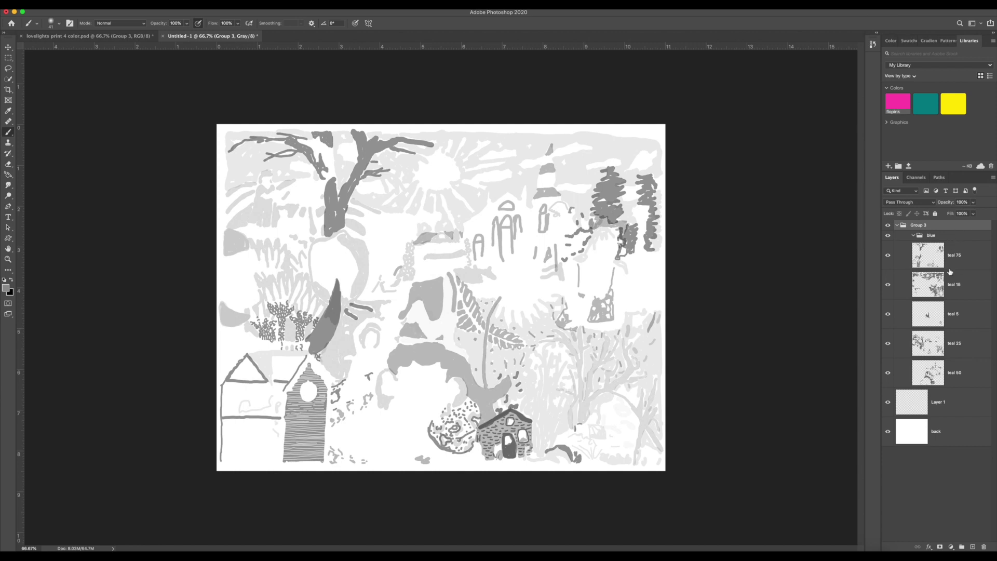
Select Group 3 through teal 50, merge them, and name the merged layer 'blue'
{"action": "left_click", "coordinate": [966, 373], "text": "shift"}
{"action": "right_click", "coordinate": [967, 373]}
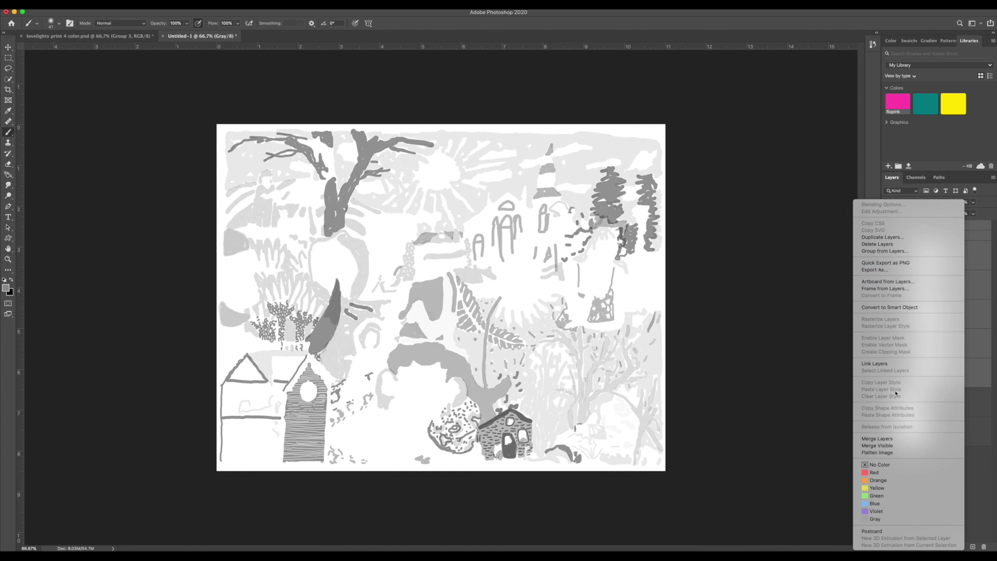
{"action": "left_click", "coordinate": [880, 439]}
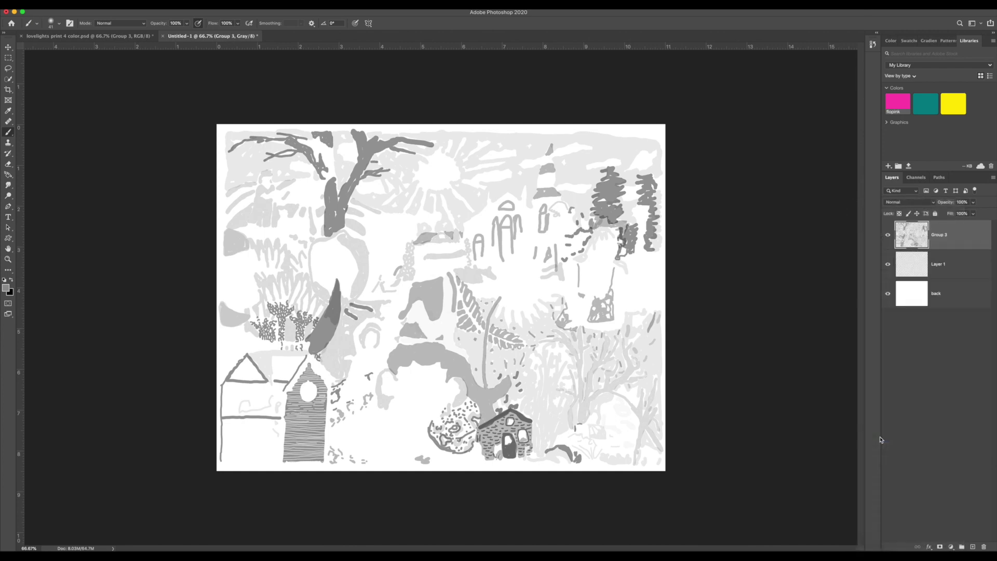
{"action": "double_click", "coordinate": [938, 235]}
{"action": "type", "text": "blue"}
{"action": "key", "text": "Return"}
Return to lovelights print 4 color.psd and unhide the yellow and pink groups plus the IMG_4568 line drawing
{"action": "left_click", "coordinate": [108, 36]}
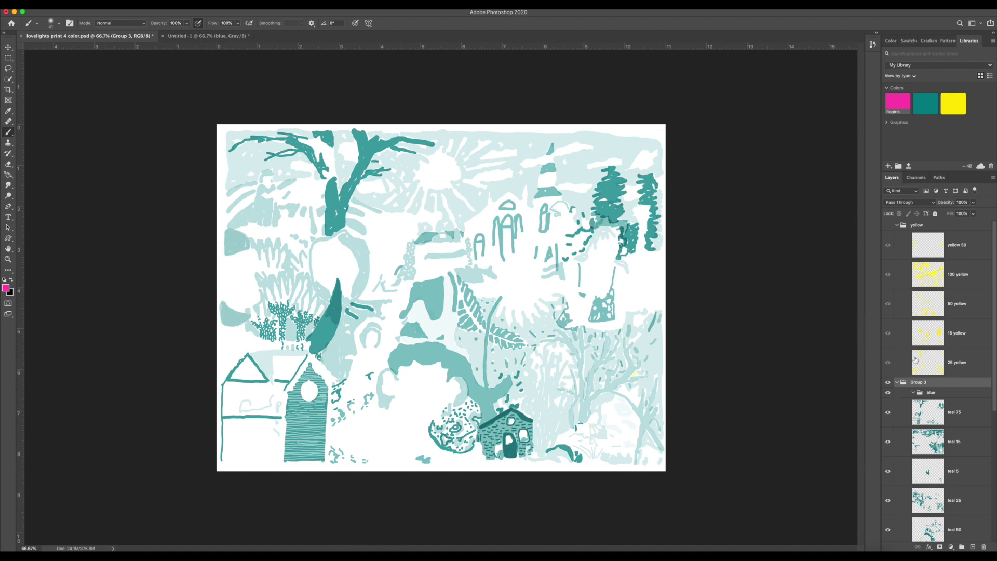
{"action": "left_click", "coordinate": [888, 226]}
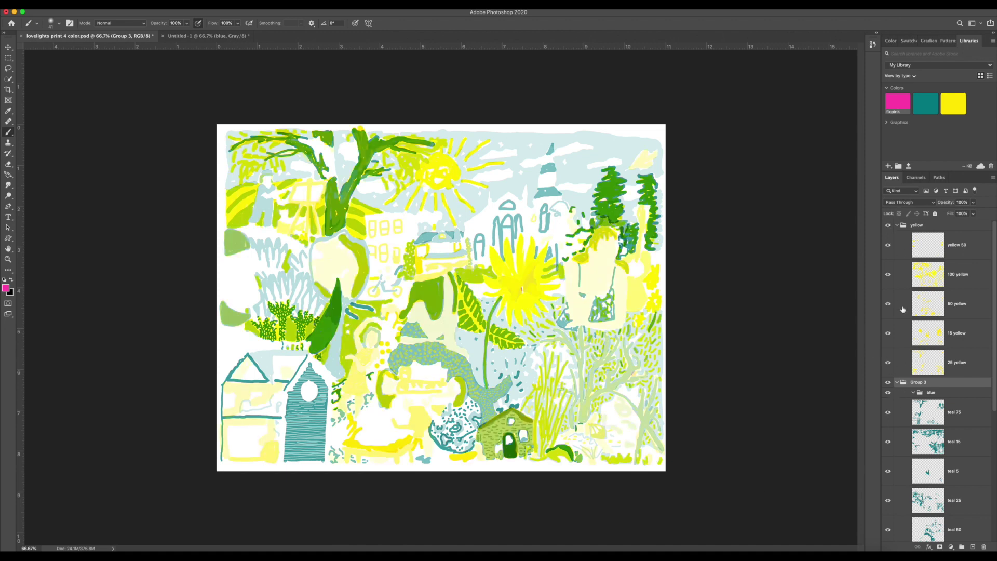
{"action": "scroll", "coordinate": [904, 322], "scroll_direction": "down", "scroll_amount": 5}
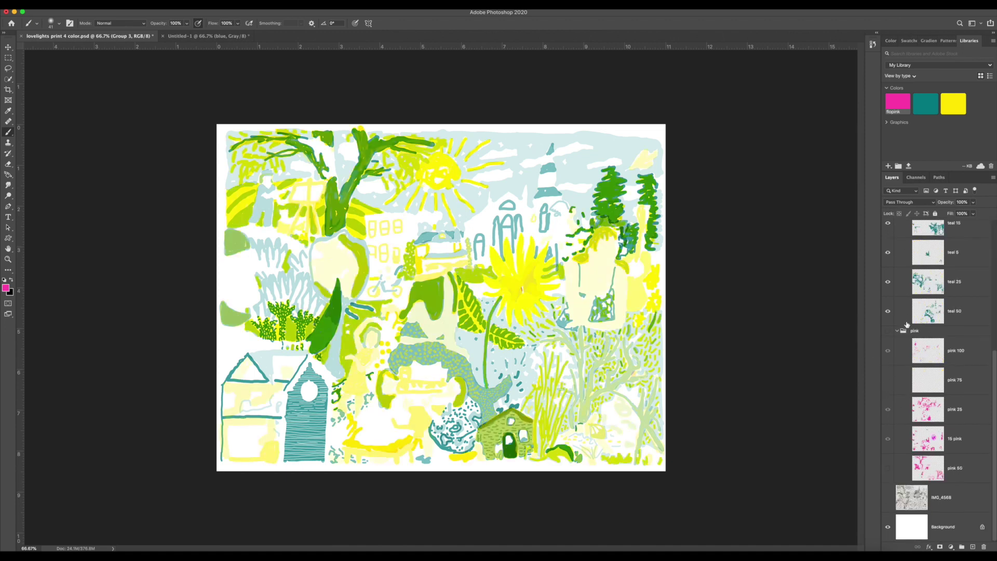
{"action": "left_click", "coordinate": [888, 498]}
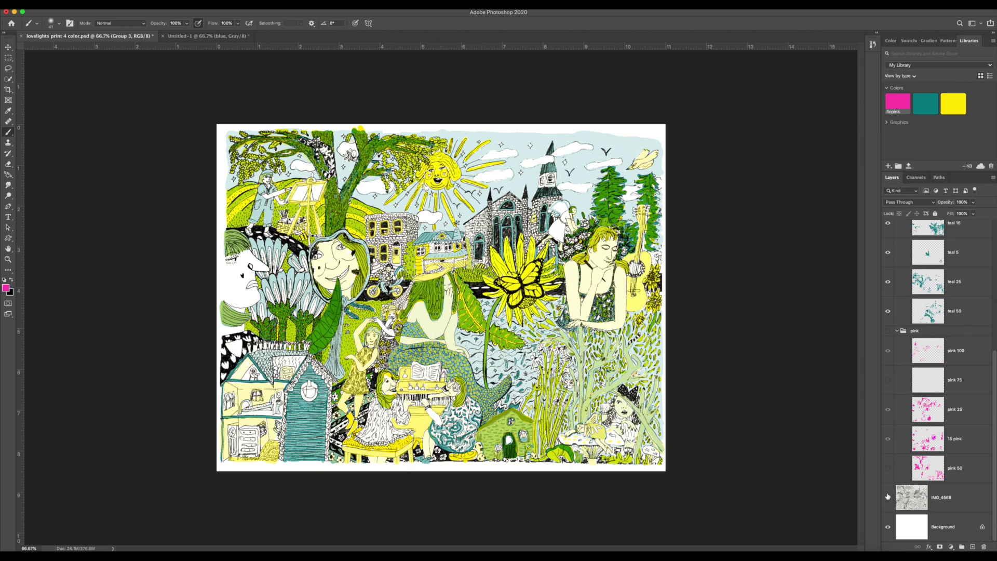
{"action": "left_click", "coordinate": [888, 331]}
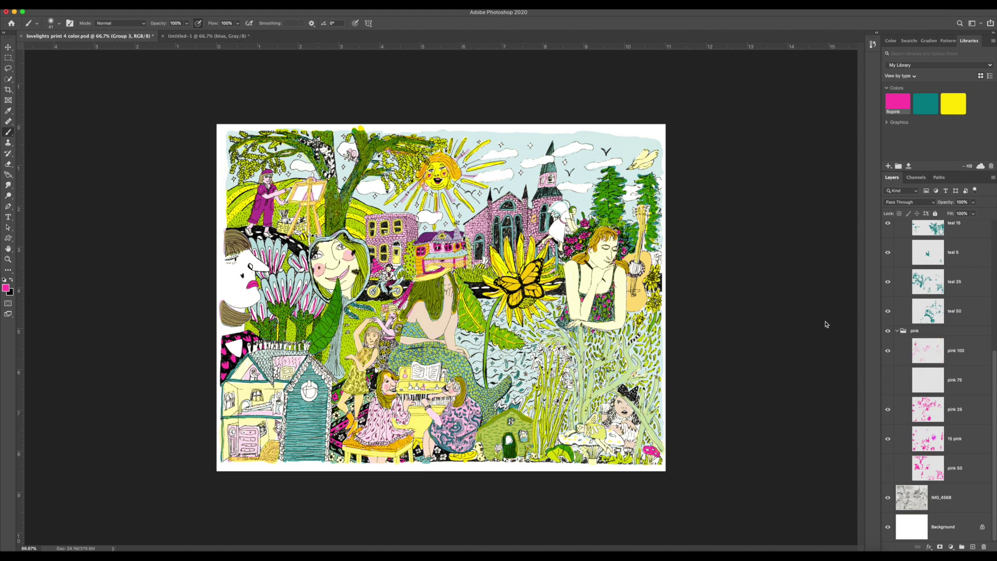
{"action": "left_click", "coordinate": [798, 319]}
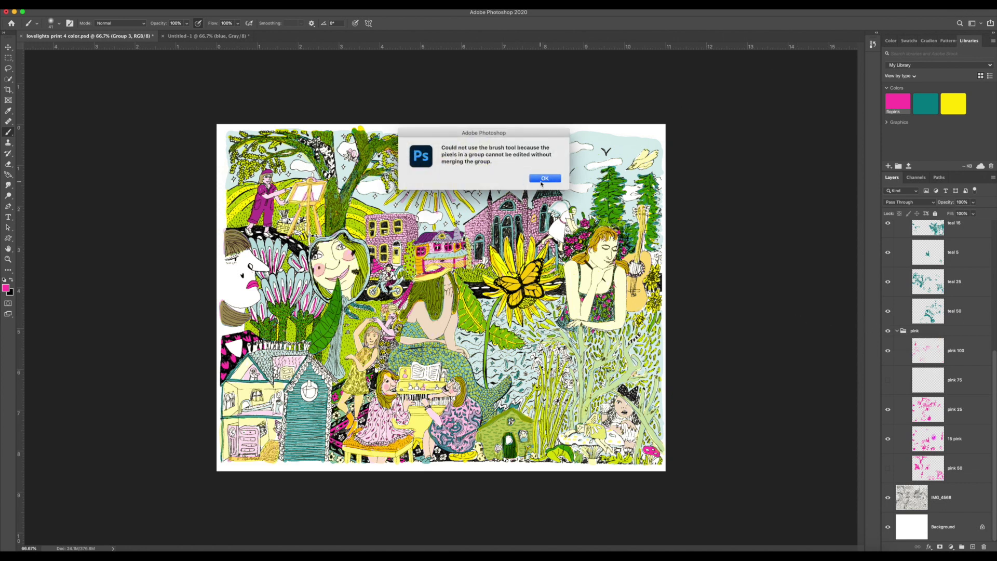